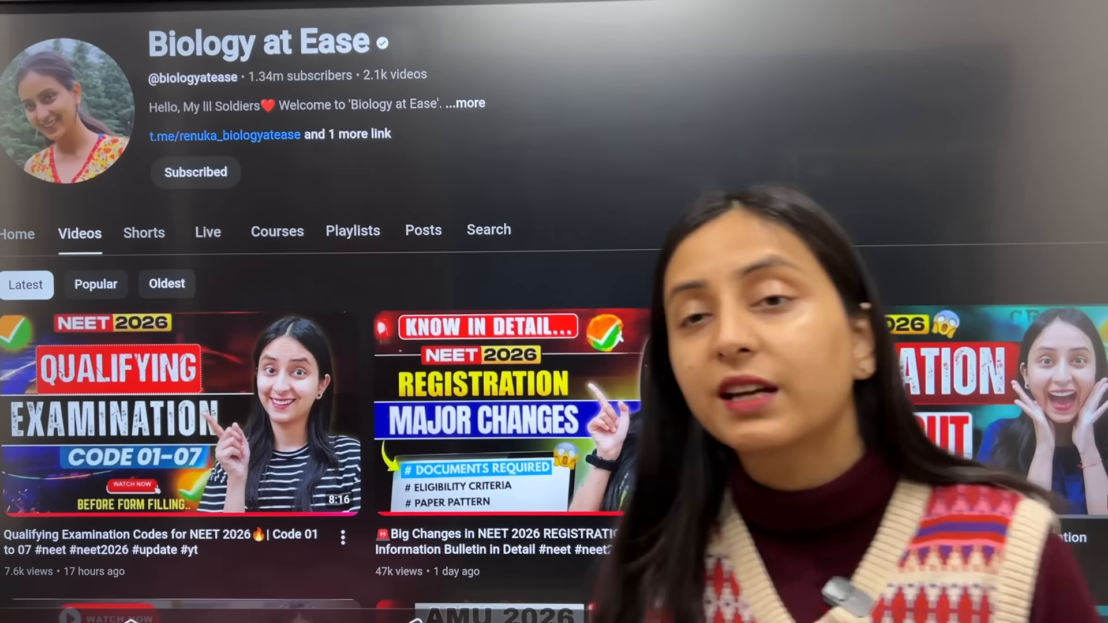
{"action": "scroll", "coordinate": [469, 471], "scroll_direction": "down", "scroll_amount": 2}
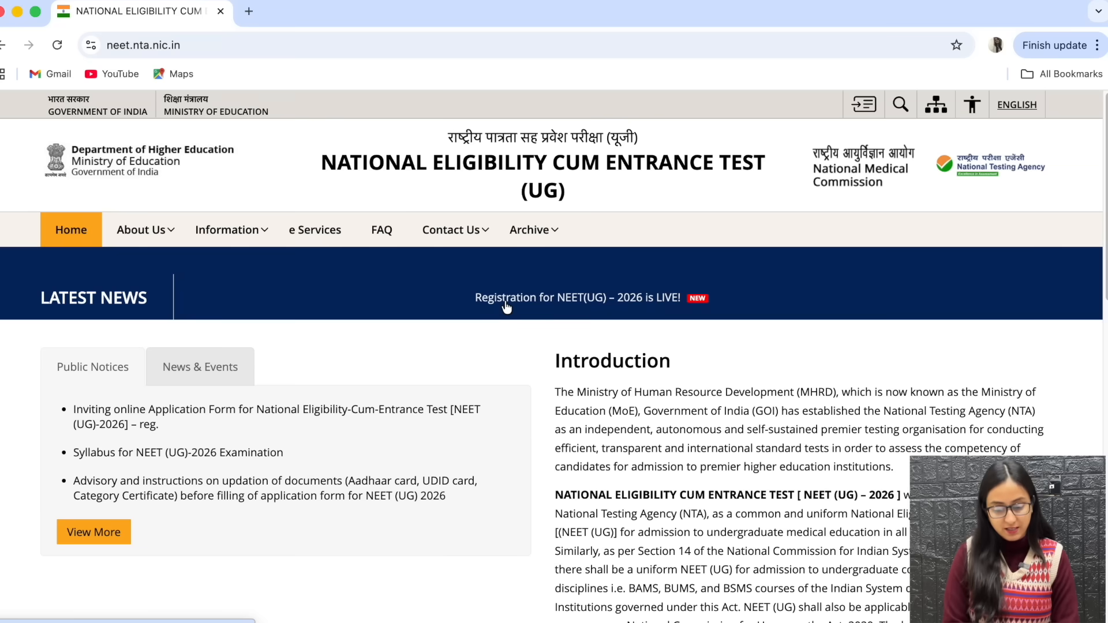
Step: Follow the NEET(UG) – 2026 registration notice to the registration portal and start a new registration
{"action": "left_click", "coordinate": [506, 307]}
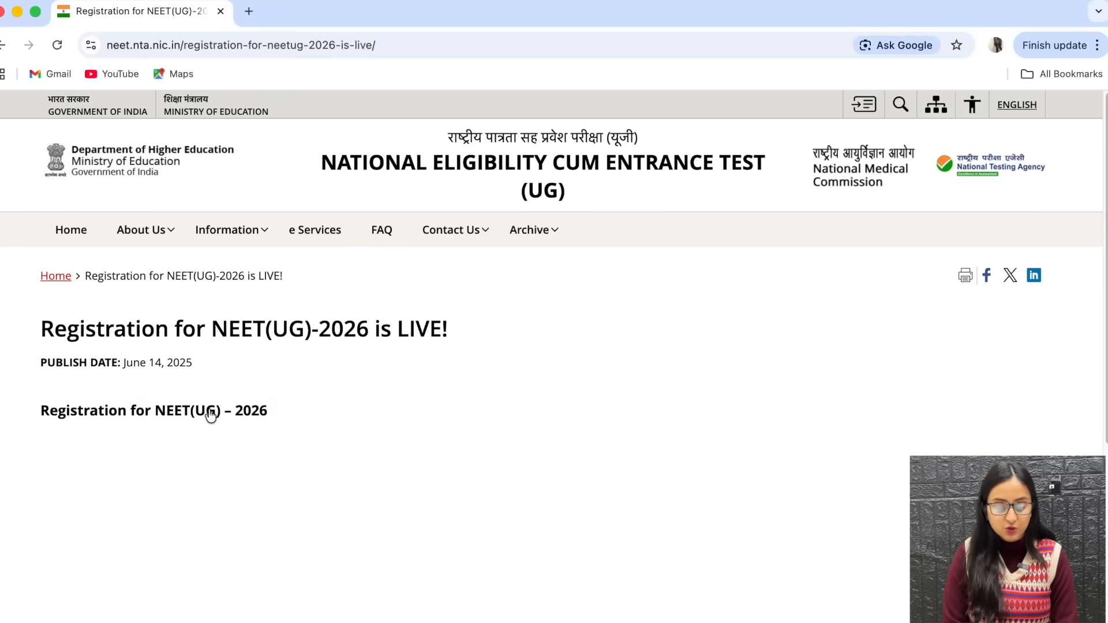
{"action": "left_click", "coordinate": [211, 412]}
{"action": "left_click_drag", "start_coordinate": [1105, 254], "coordinate": [1105, 413]}
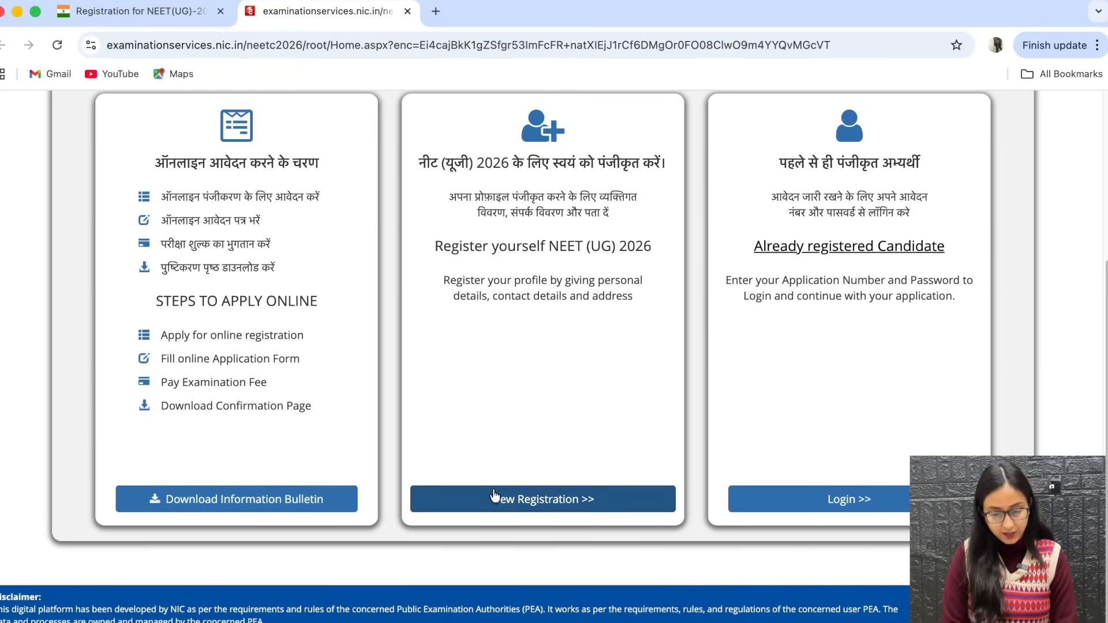
{"action": "left_click", "coordinate": [493, 498]}
Step: Accept the declaration at the end of the instructions and proceed to the registration form
{"action": "scroll", "coordinate": [555, 338], "scroll_direction": "down", "scroll_amount": 20}
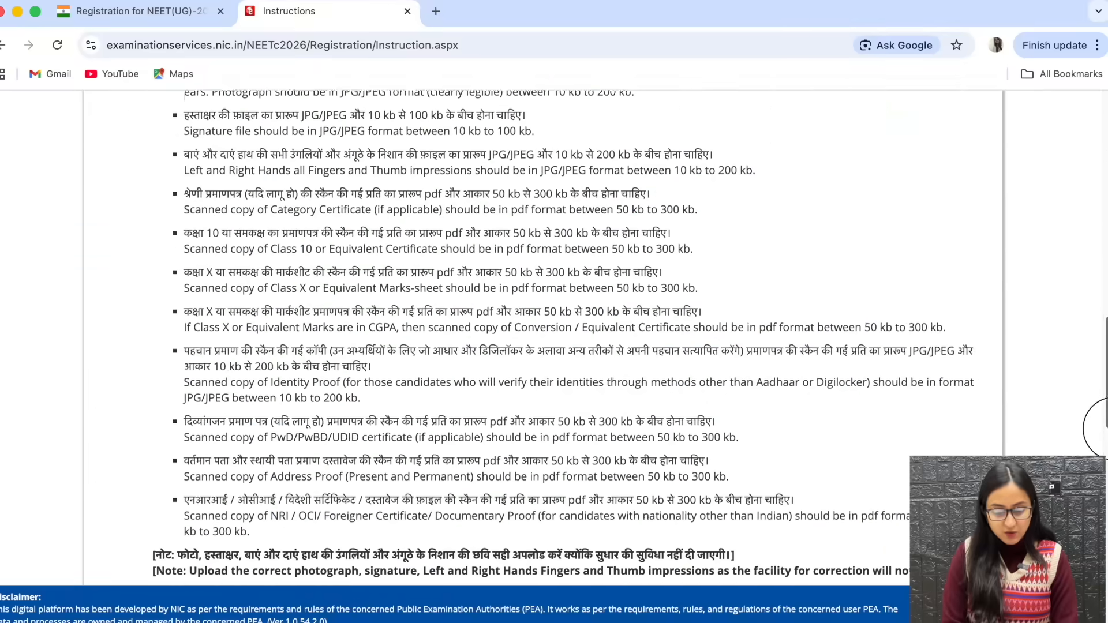
{"action": "scroll", "coordinate": [523, 440], "scroll_direction": "down", "scroll_amount": 10}
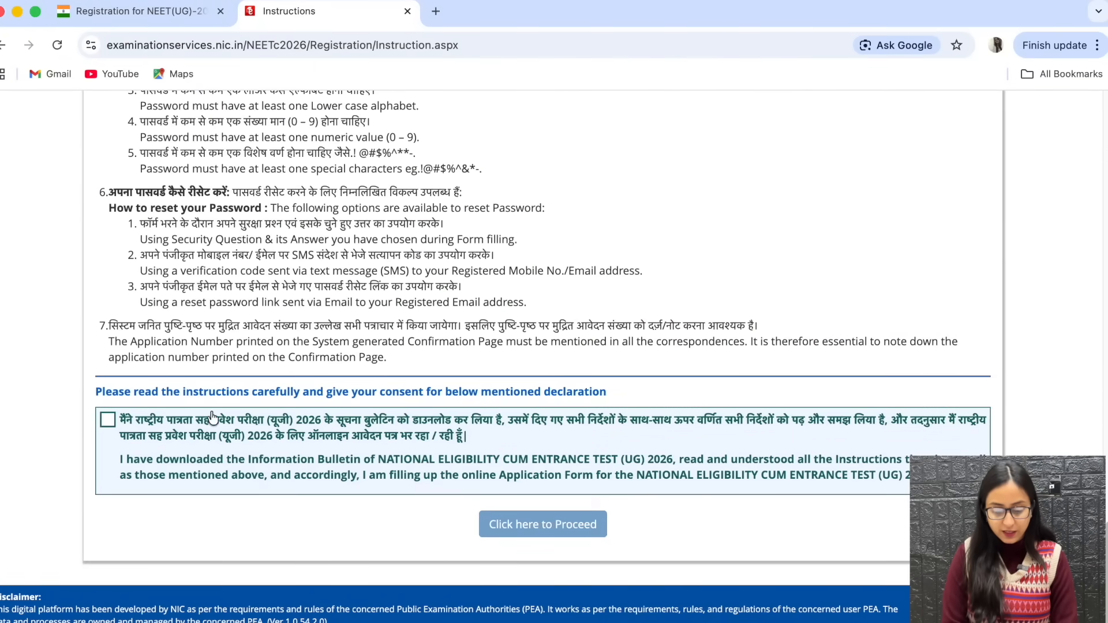
{"action": "left_click", "coordinate": [108, 421]}
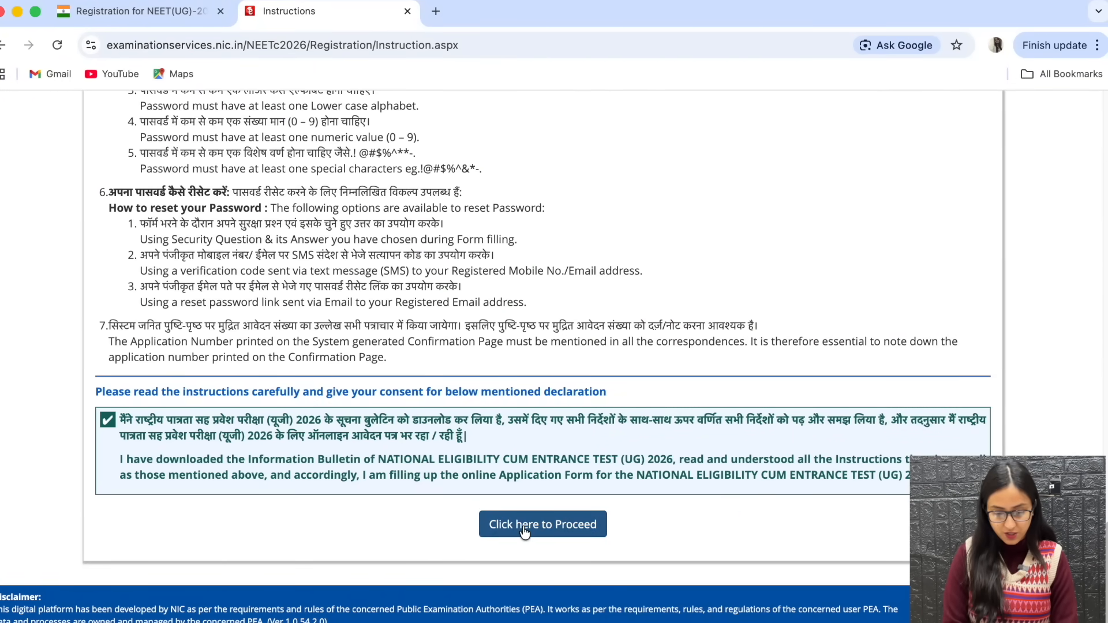
{"action": "left_click", "coordinate": [525, 532]}
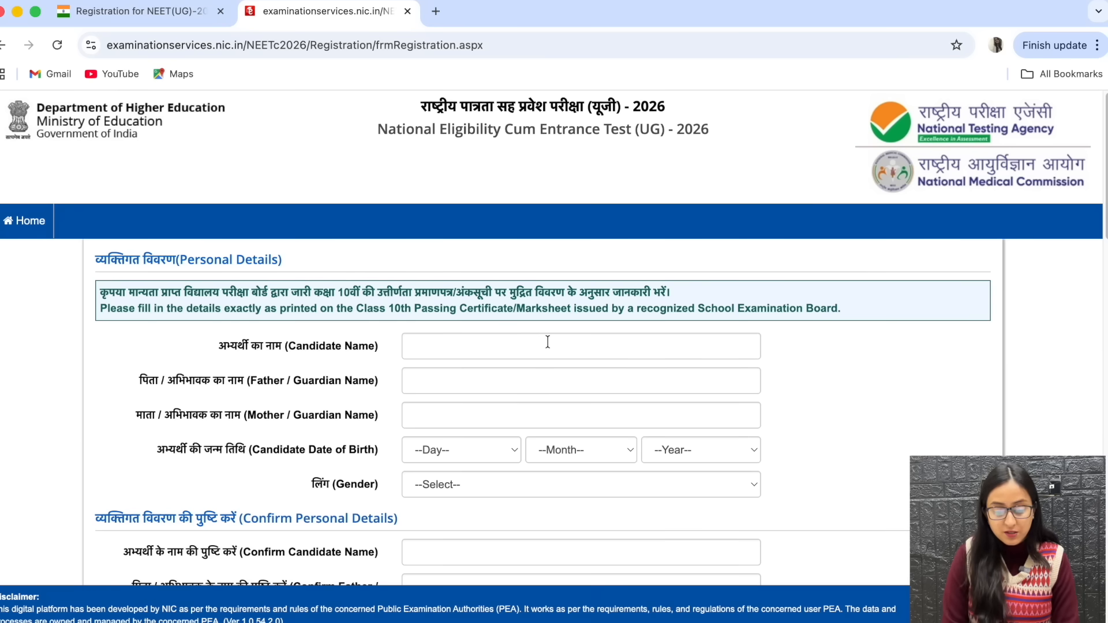
Step: Examine the registration form from personal details to CAPTCHA, including the password rules and the available security questions
{"action": "scroll", "coordinate": [548, 342], "scroll_direction": "down", "scroll_amount": 7}
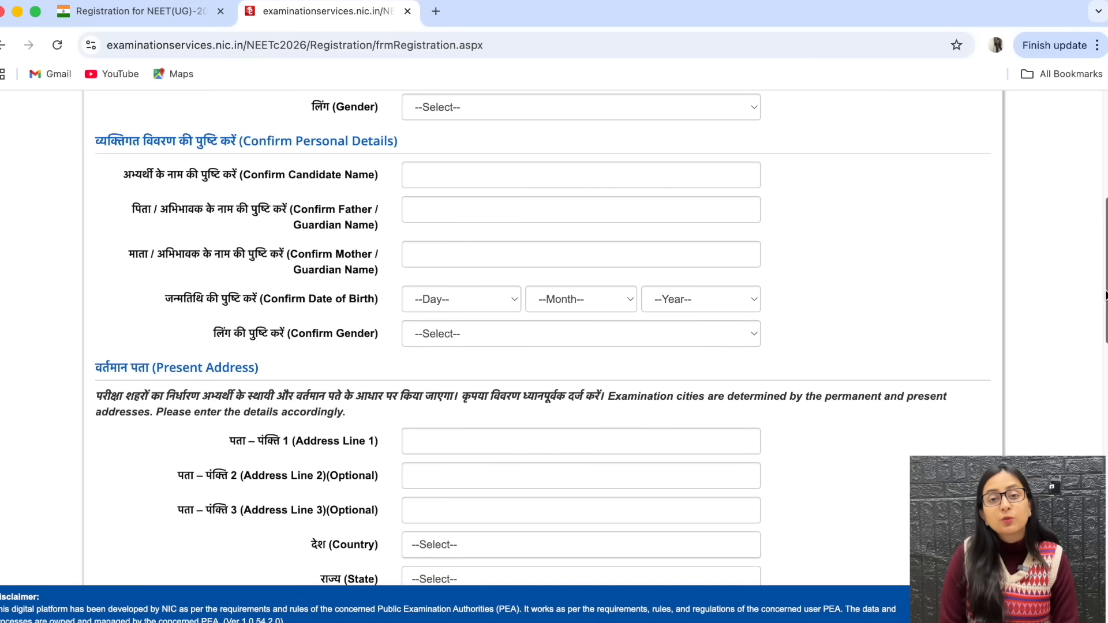
{"action": "scroll", "coordinate": [1000, 347], "scroll_direction": "down", "scroll_amount": 5}
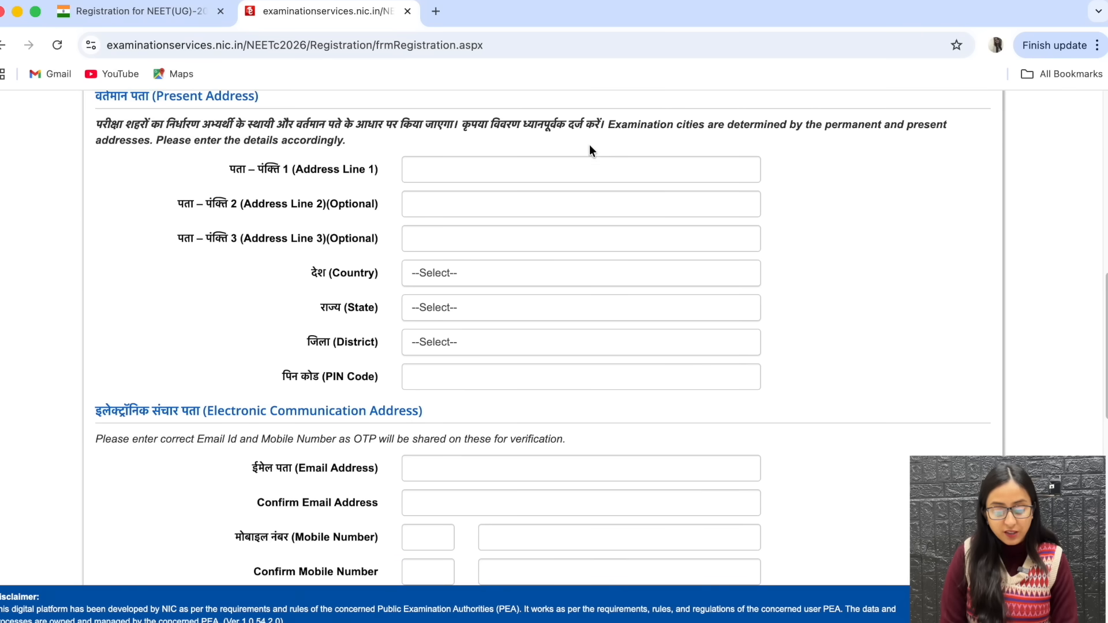
{"action": "scroll", "coordinate": [453, 353], "scroll_direction": "down", "scroll_amount": 3}
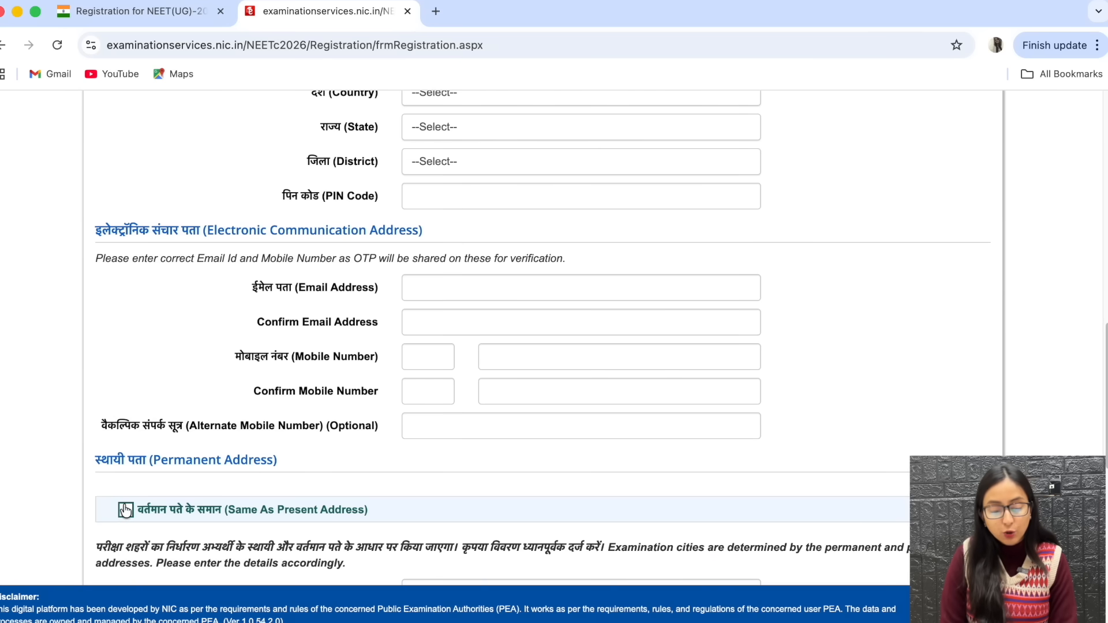
{"action": "left_click_drag", "start_coordinate": [1107, 338], "coordinate": [1105, 462]}
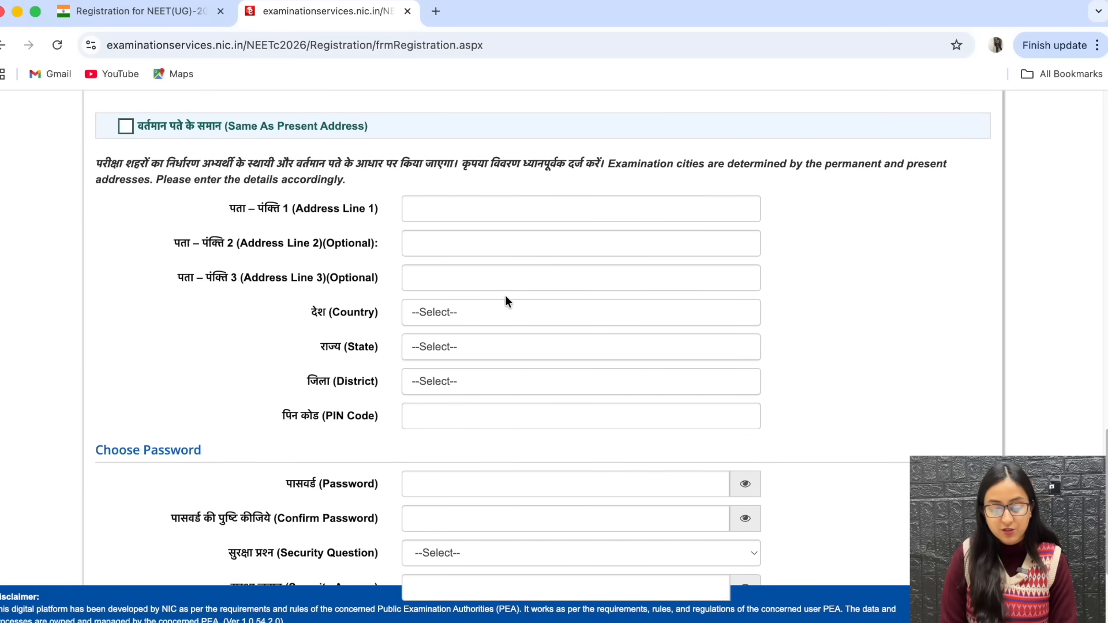
{"action": "scroll", "coordinate": [691, 324], "scroll_direction": "down", "scroll_amount": 4}
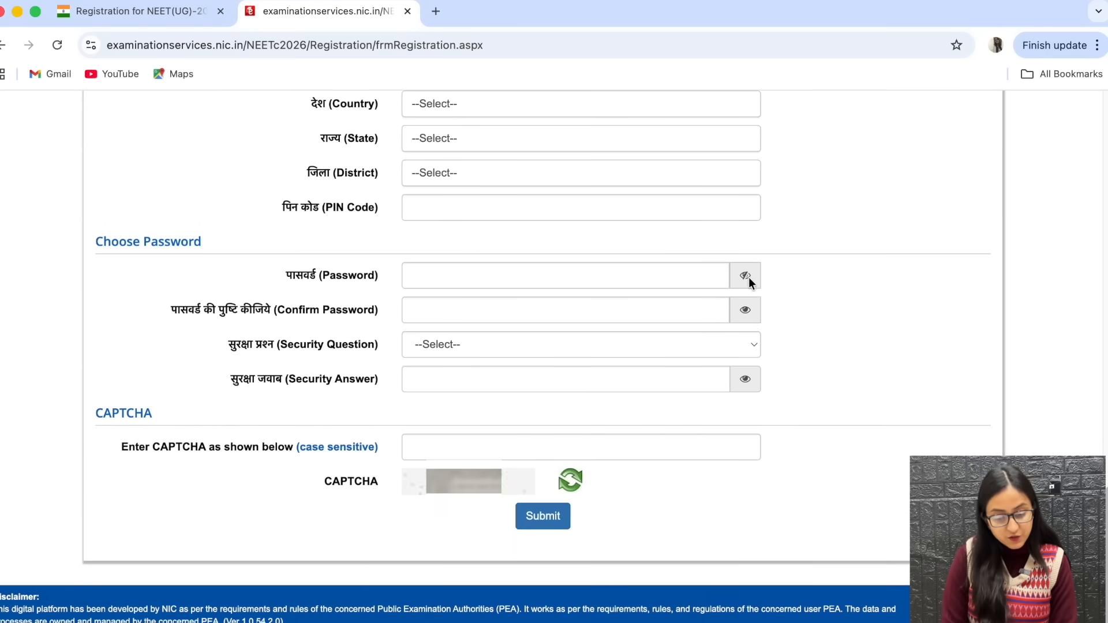
{"action": "left_click", "coordinate": [636, 282]}
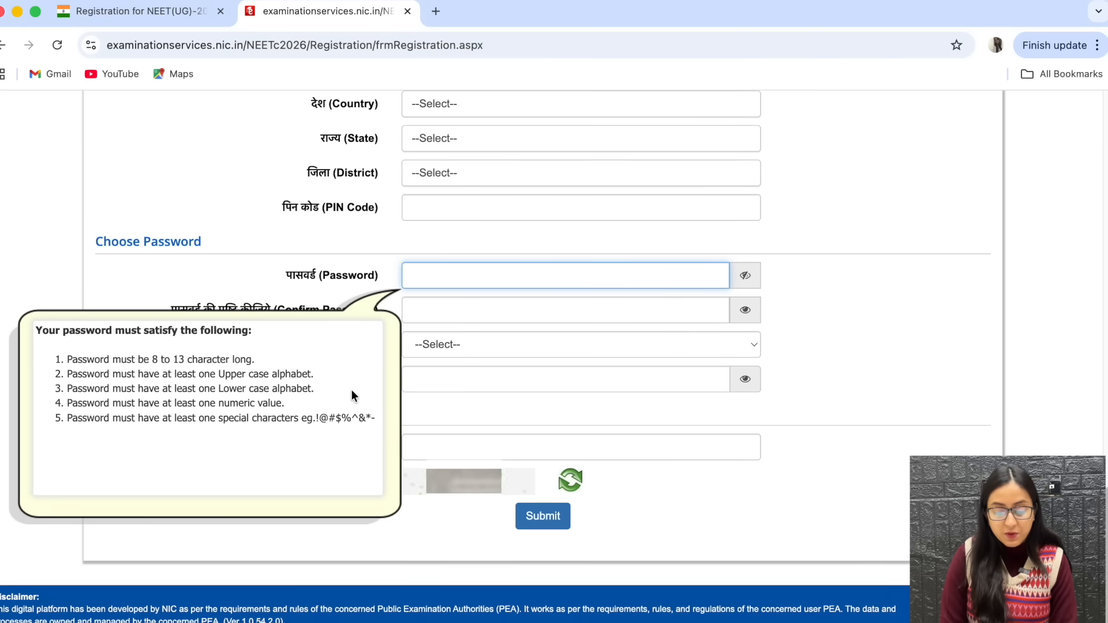
{"action": "left_click", "coordinate": [795, 338]}
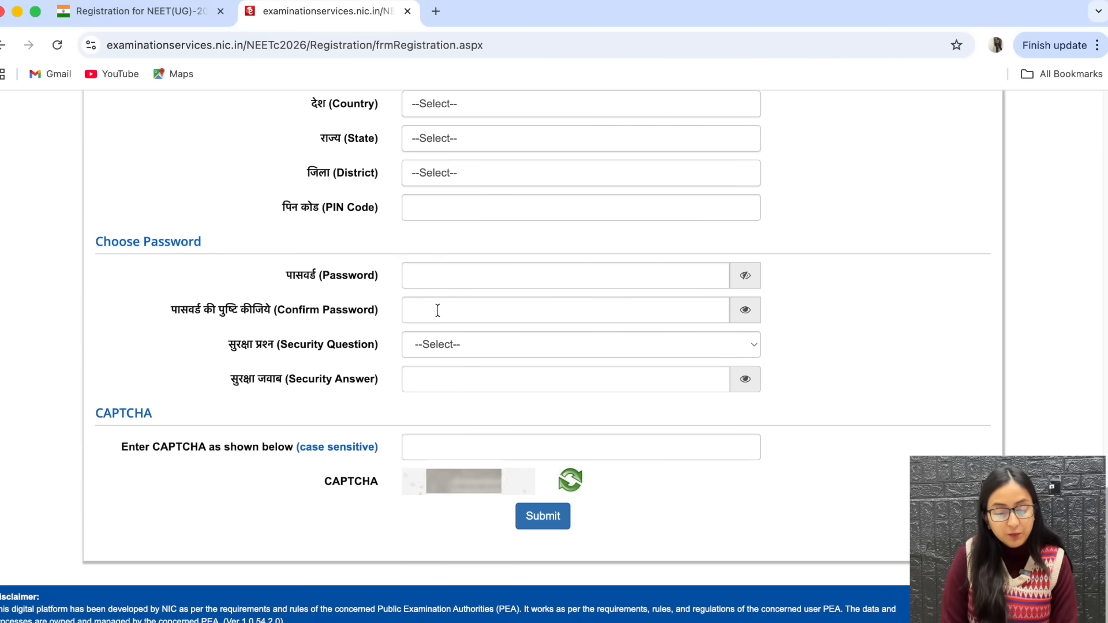
{"action": "left_click", "coordinate": [752, 344]}
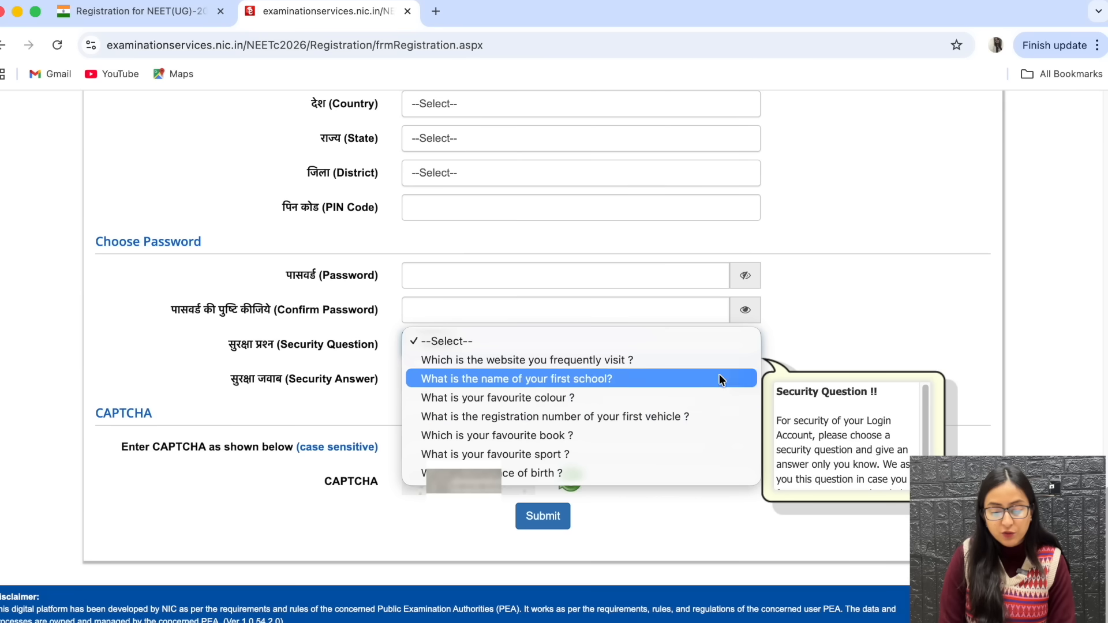
{"action": "left_click", "coordinate": [878, 321]}
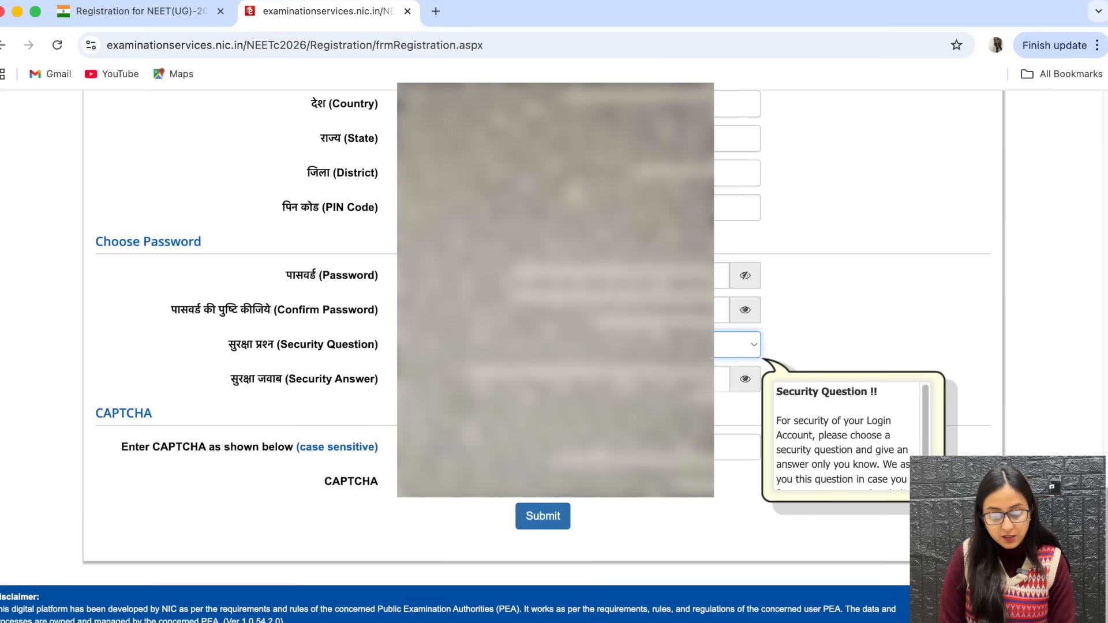
Step: Submit the completed registration form for review and mark the personal, communication and address details as verified
{"action": "left_click", "coordinate": [558, 521]}
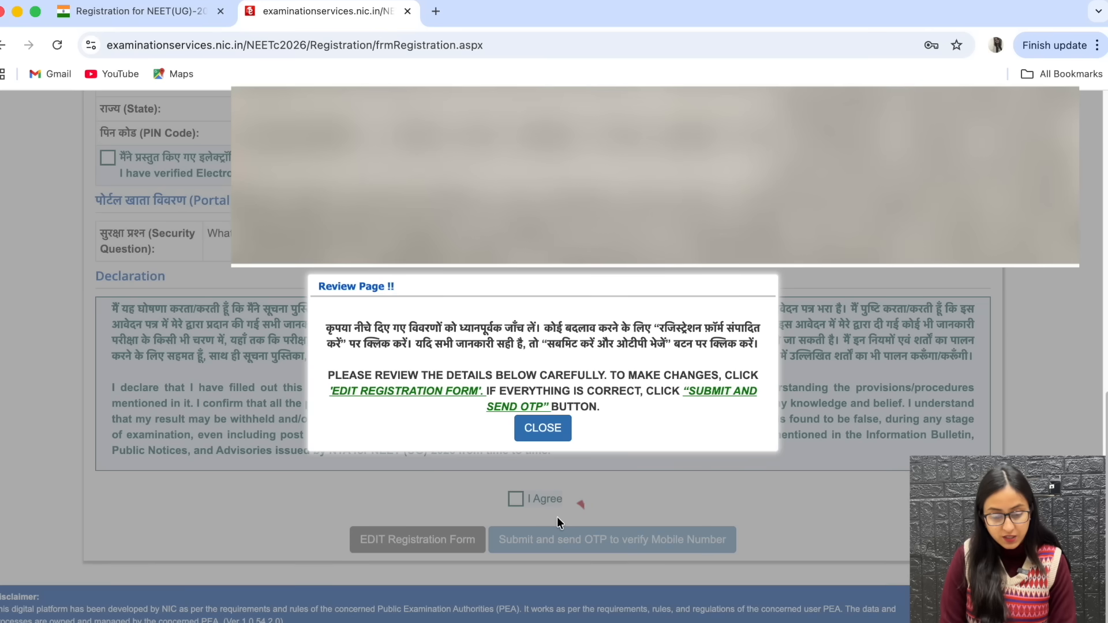
{"action": "left_click", "coordinate": [534, 427]}
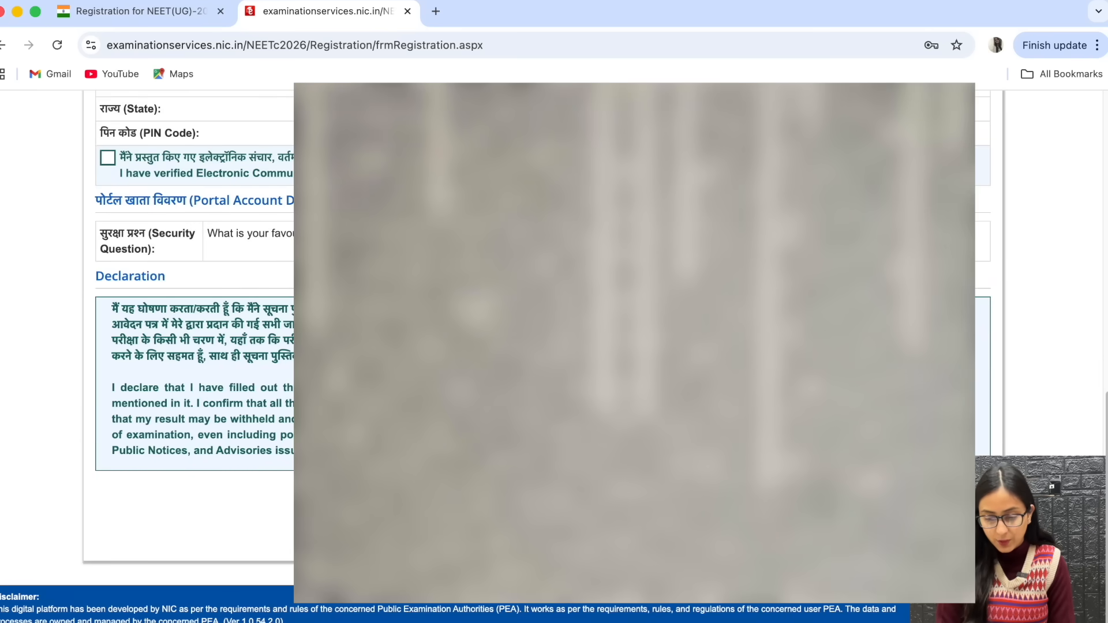
{"action": "left_click_drag", "start_coordinate": [1106, 427], "coordinate": [1105, 110]}
{"action": "left_click", "coordinate": [108, 470]}
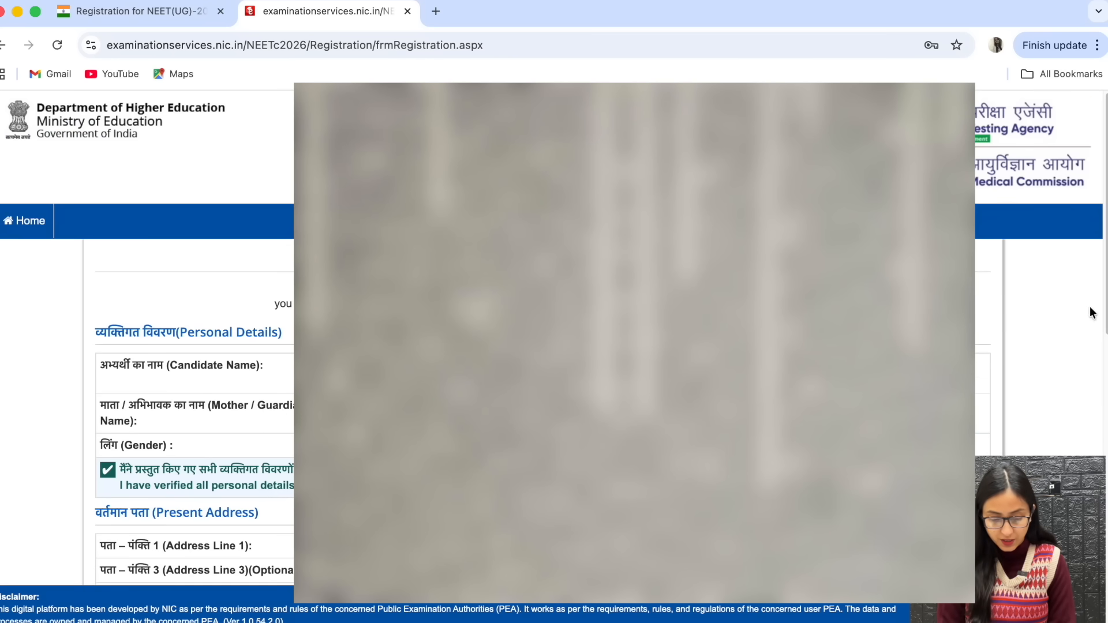
{"action": "left_click_drag", "start_coordinate": [1106, 310], "coordinate": [1106, 475]}
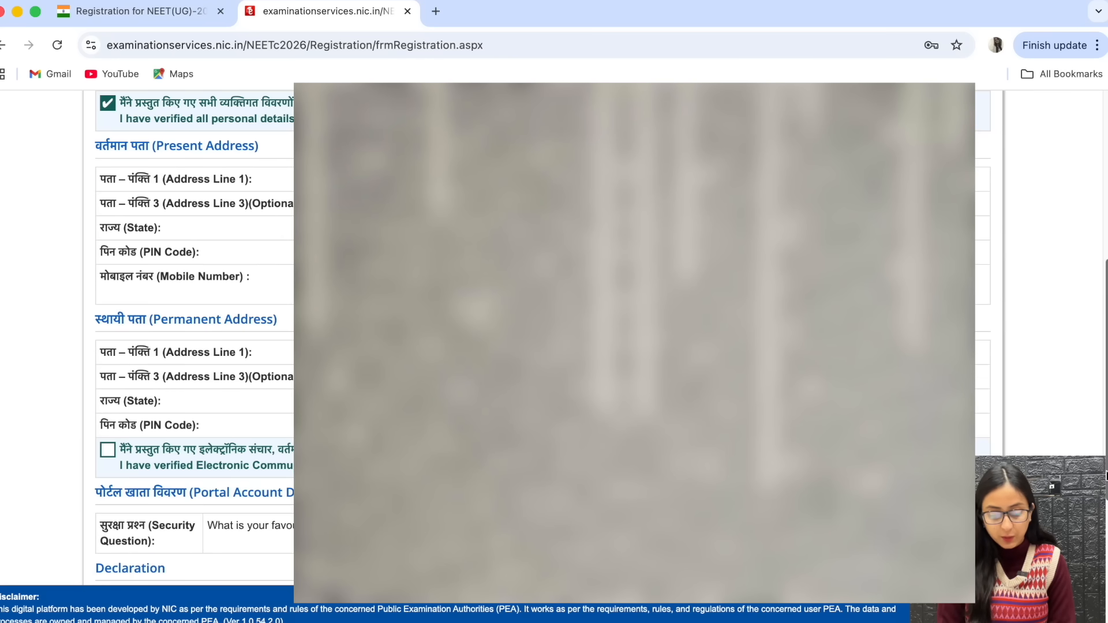
{"action": "left_click", "coordinate": [108, 451]}
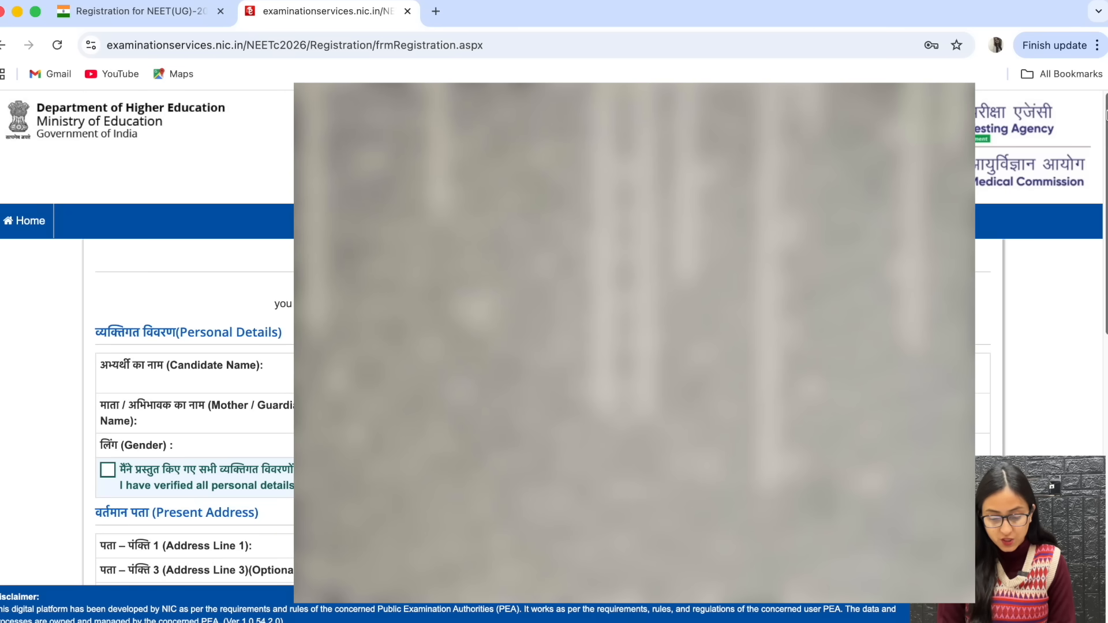
{"action": "left_click", "coordinate": [111, 471]}
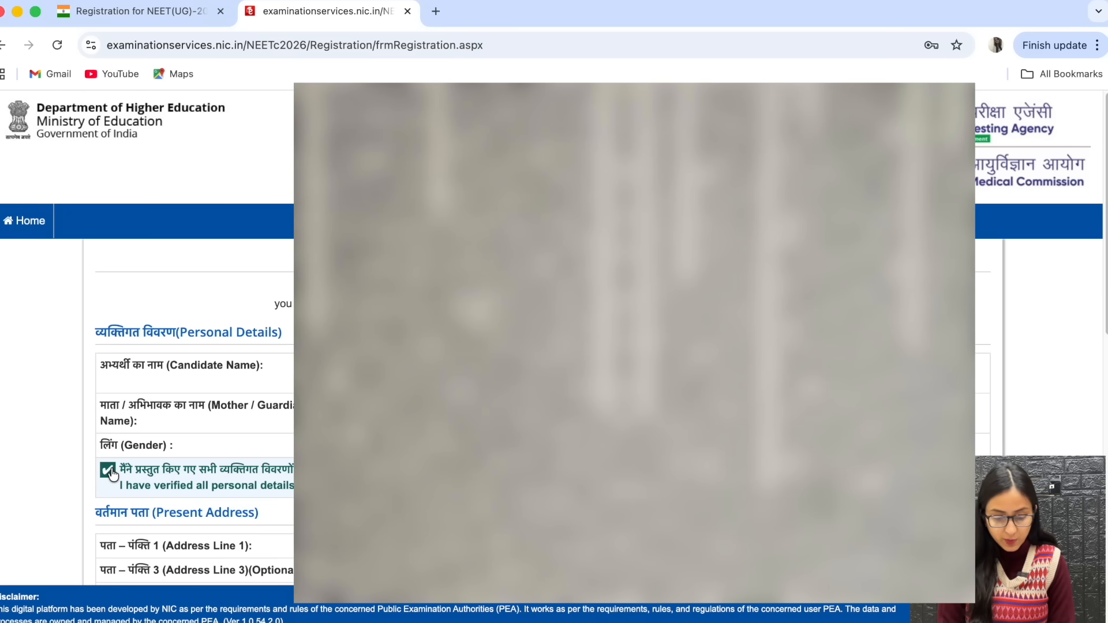
Step: Confirm the registration submission with OTP verification of the mobile number and submit the registration form
{"action": "scroll", "coordinate": [111, 472], "scroll_direction": "down", "scroll_amount": 6}
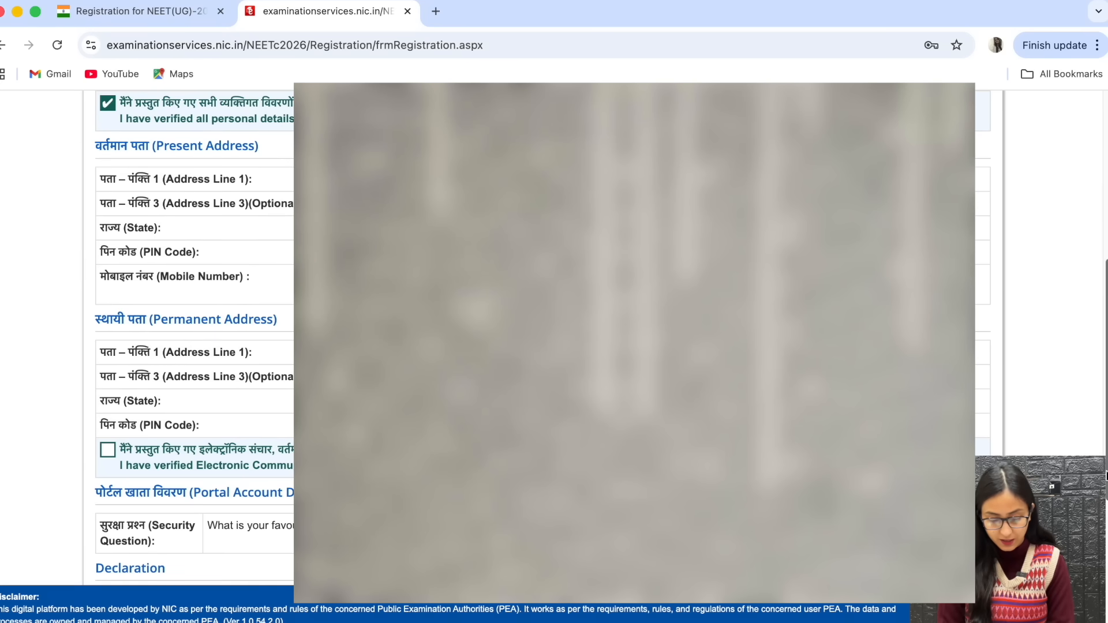
{"action": "scroll", "coordinate": [1106, 474], "scroll_direction": "down", "scroll_amount": 5}
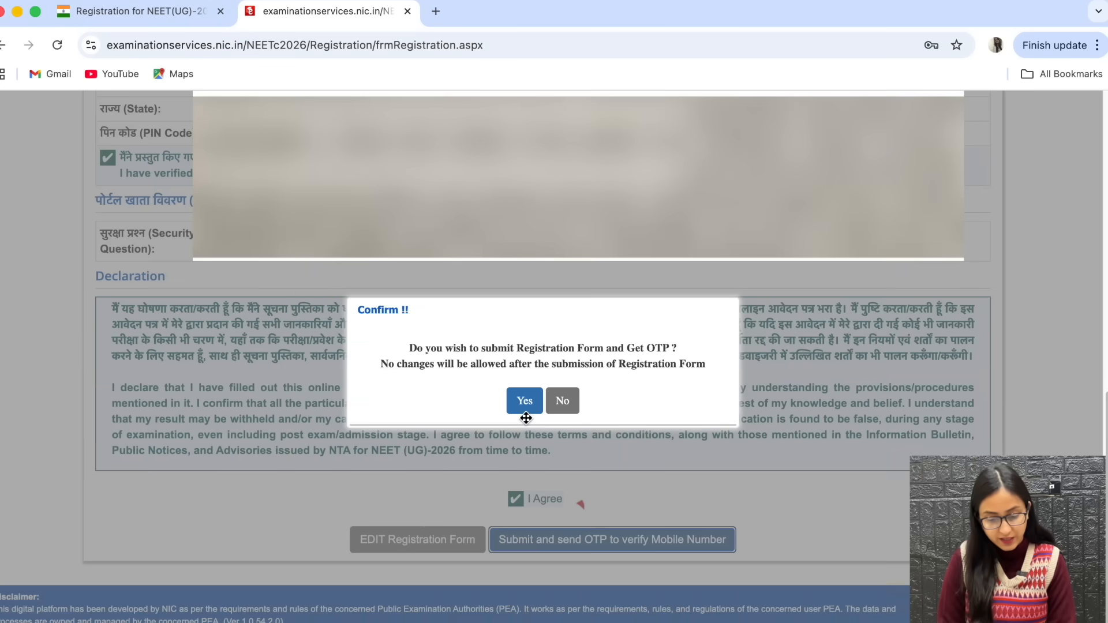
{"action": "left_click", "coordinate": [523, 409]}
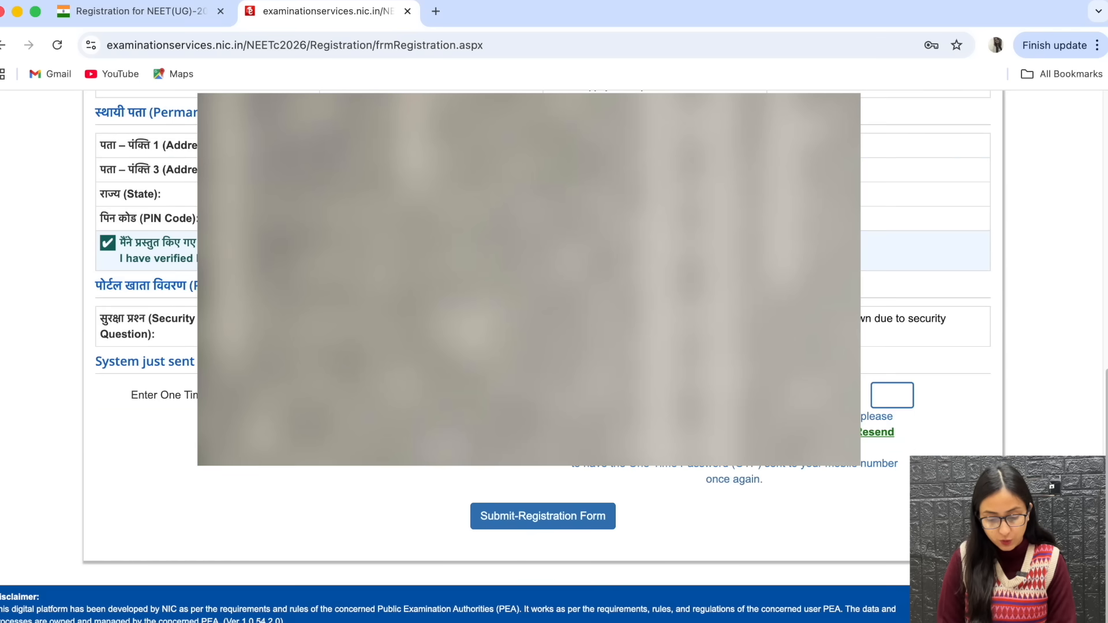
{"action": "left_click", "coordinate": [501, 523]}
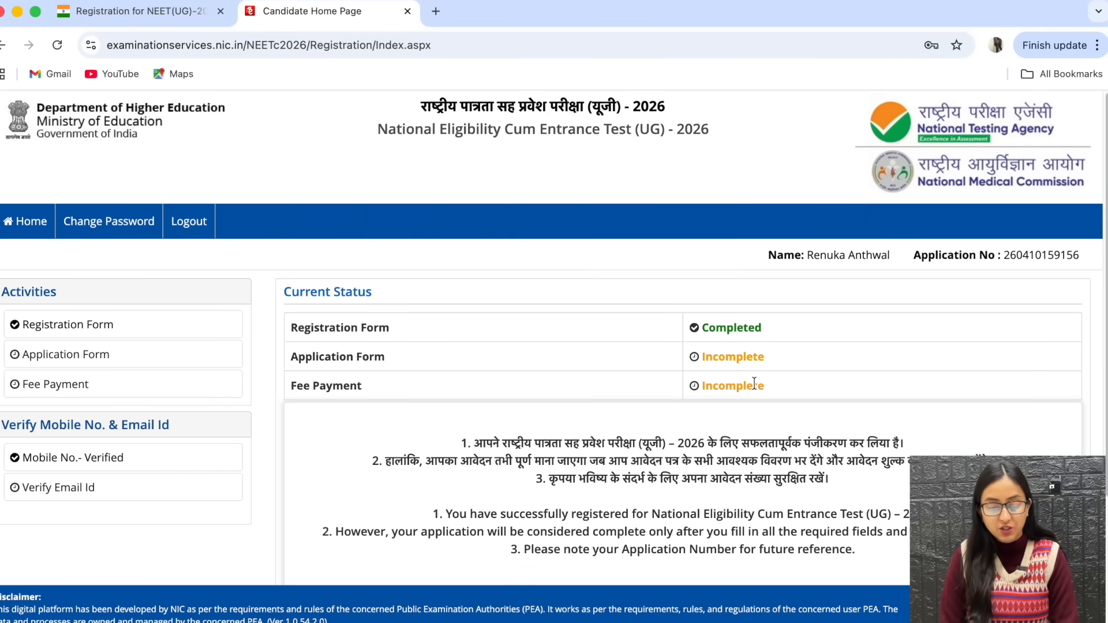
Step: Start filling in the application form and open its Register Personal Detail section
{"action": "scroll", "coordinate": [554, 340], "scroll_direction": "down", "scroll_amount": 5}
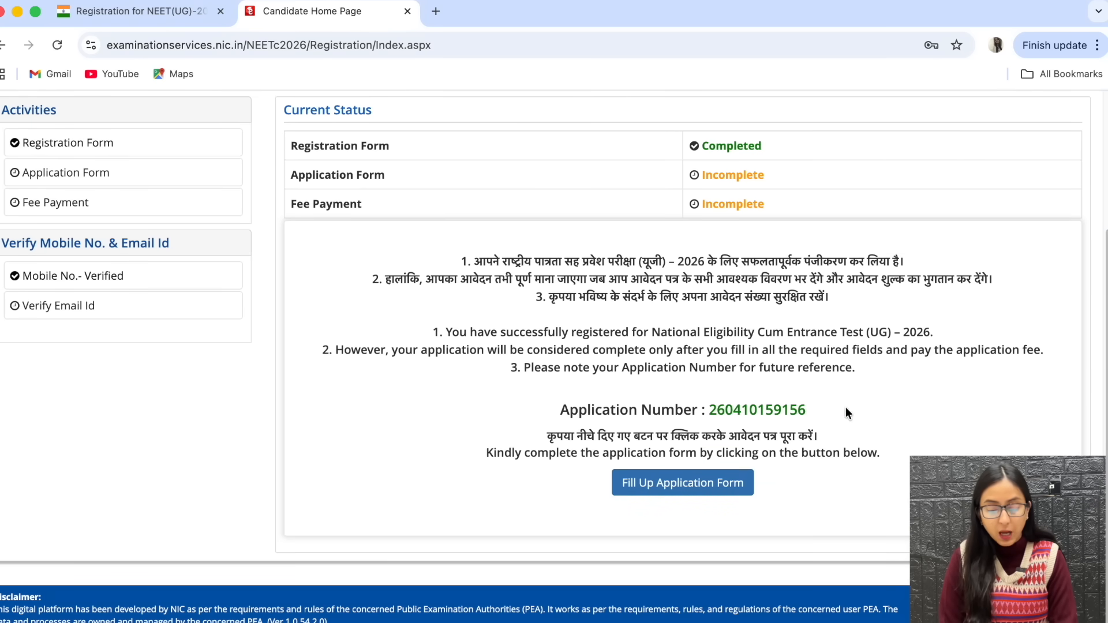
{"action": "left_click", "coordinate": [734, 484]}
{"action": "scroll", "coordinate": [788, 414], "scroll_direction": "down", "scroll_amount": 3}
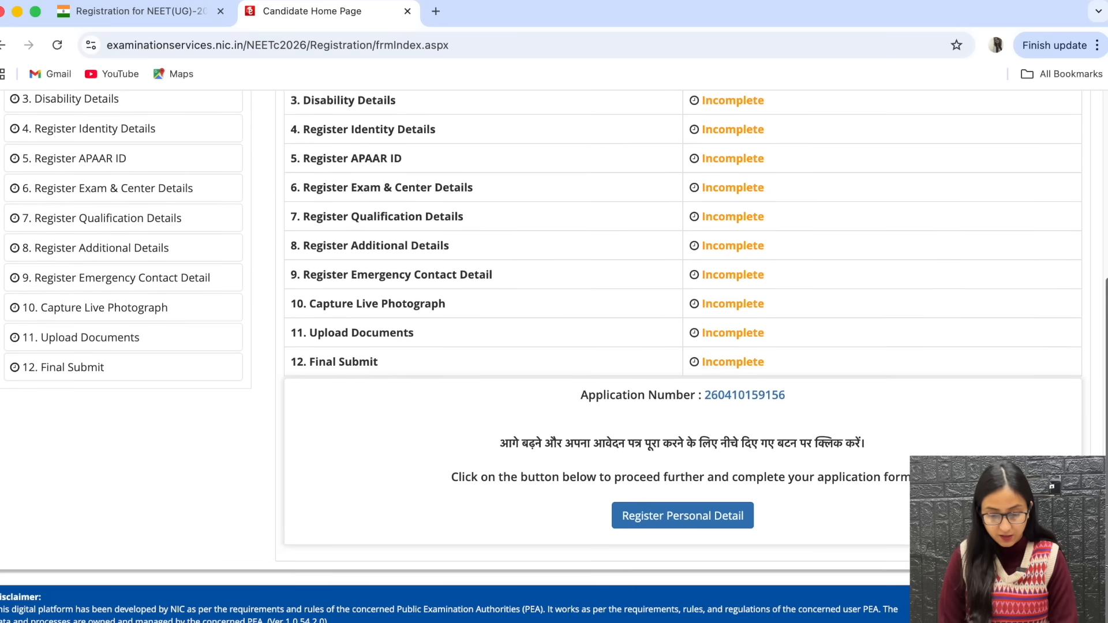
{"action": "left_click", "coordinate": [718, 515]}
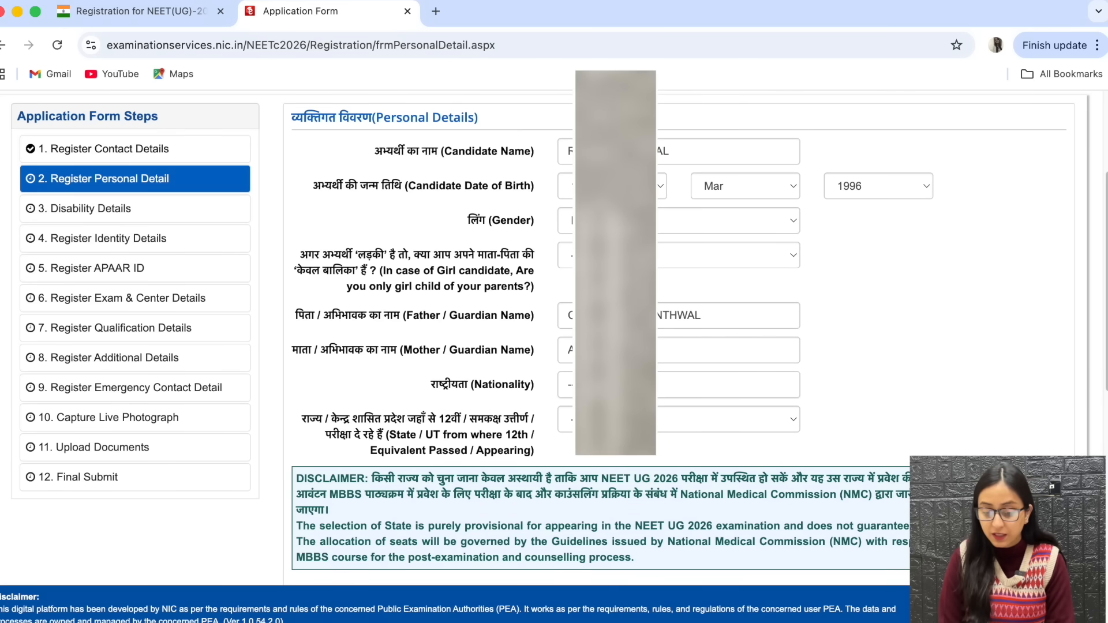
Step: Answer whether the candidate is the only girl child of her parents
{"action": "left_click", "coordinate": [679, 255]}
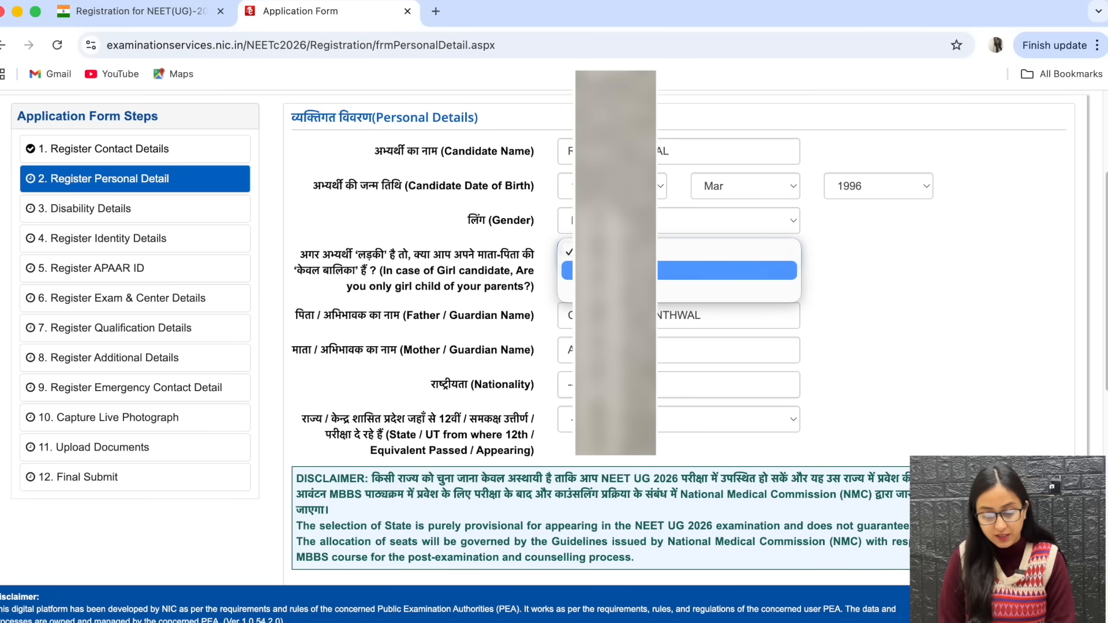
{"action": "key", "text": "Return"}
Step: Set both the category and its confirmation to the Central List option in the personal details
{"action": "scroll", "coordinate": [667, 334], "scroll_direction": "down", "scroll_amount": 10}
{"action": "scroll", "coordinate": [668, 335], "scroll_direction": "down", "scroll_amount": 1}
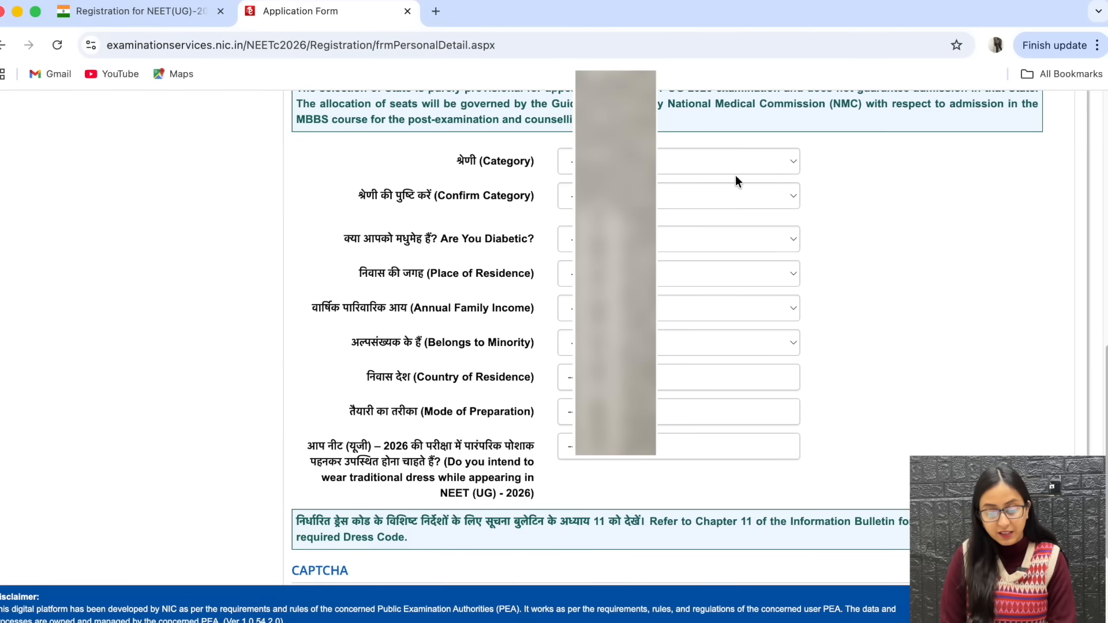
{"action": "left_click", "coordinate": [727, 161]}
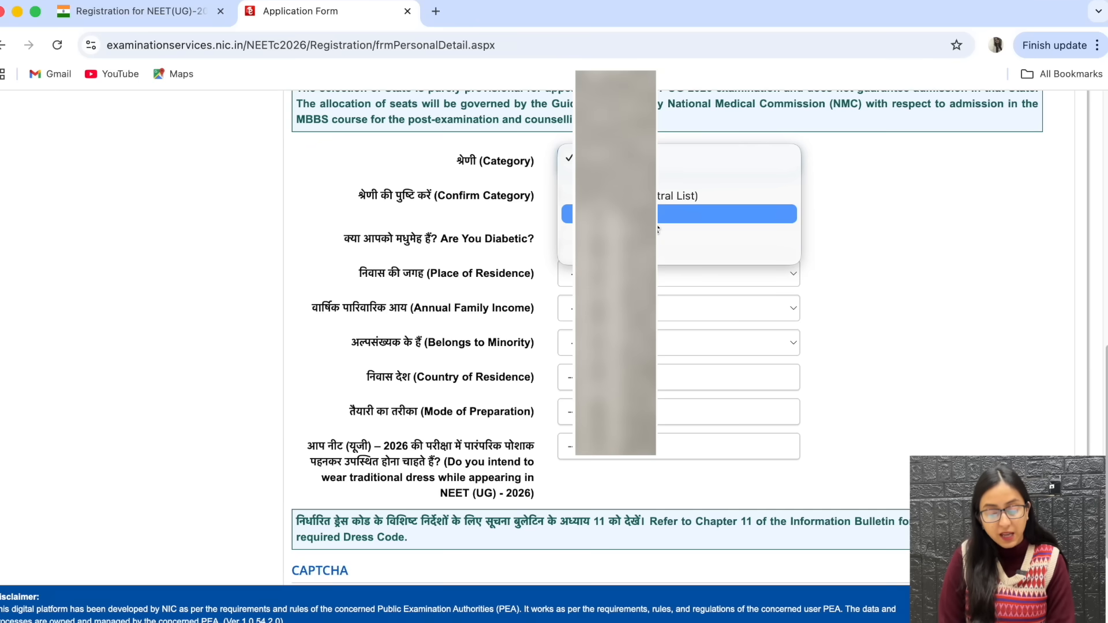
{"action": "left_click", "coordinate": [670, 196]}
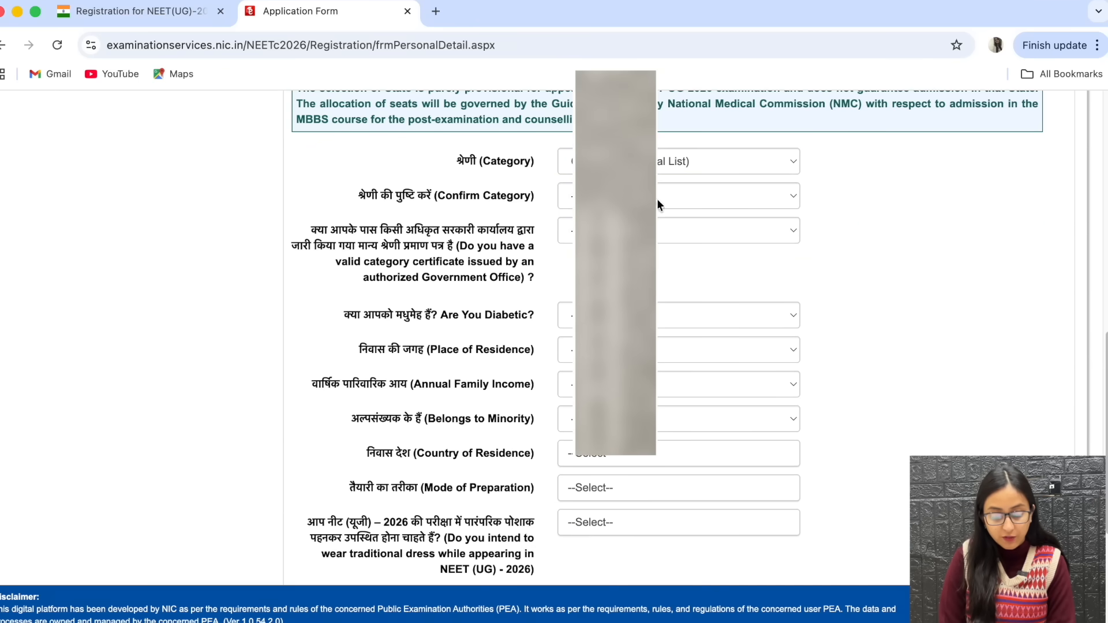
{"action": "left_click", "coordinate": [703, 190]}
{"action": "left_click", "coordinate": [699, 227]}
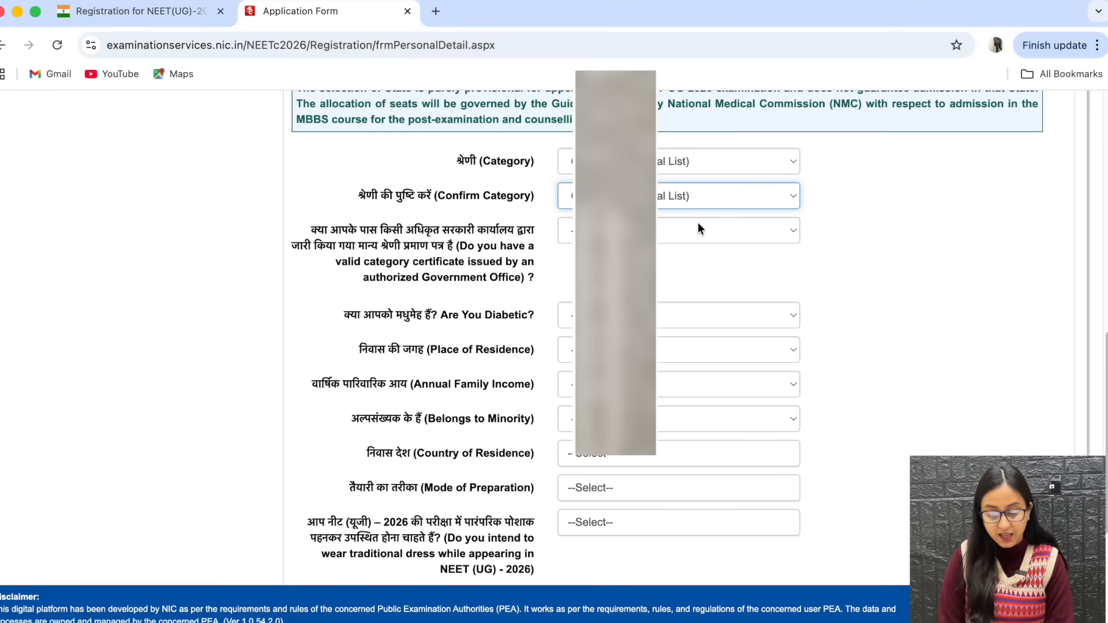
Step: Answer the category certificate question as applied but awaiting the certificate, and go through the receipt number and application date fields
{"action": "left_click", "coordinate": [698, 229]}
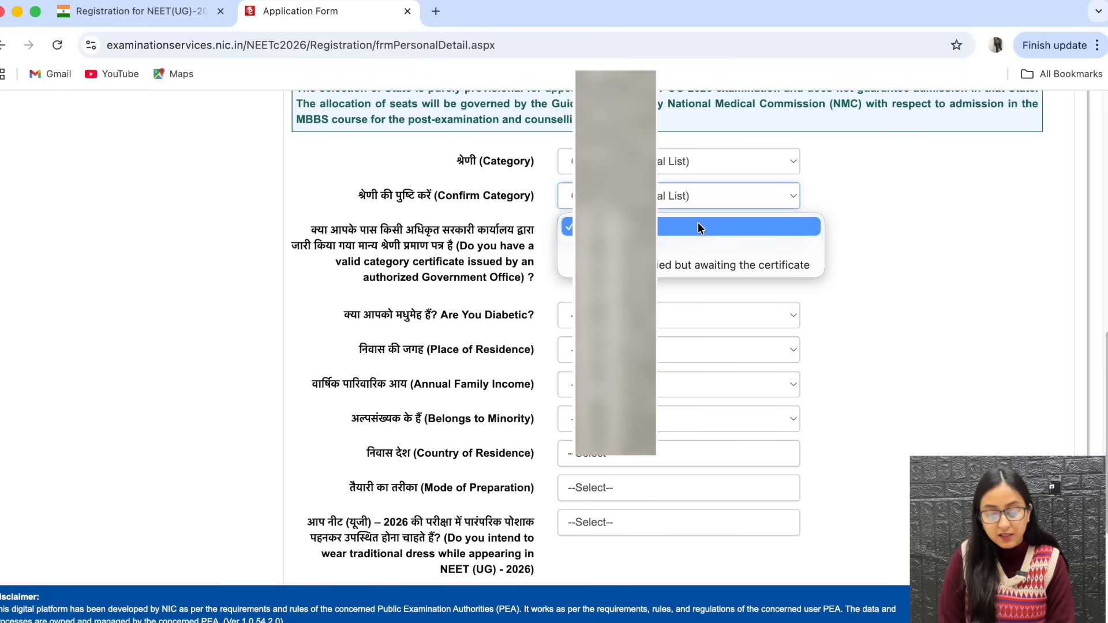
{"action": "left_click", "coordinate": [700, 267]}
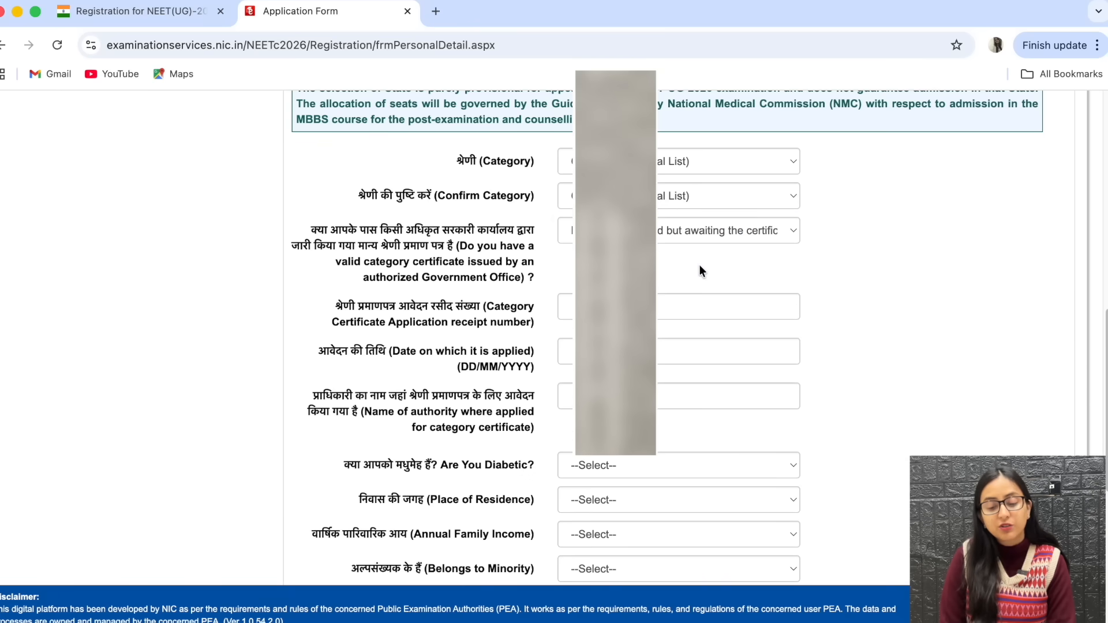
{"action": "left_click", "coordinate": [724, 305]}
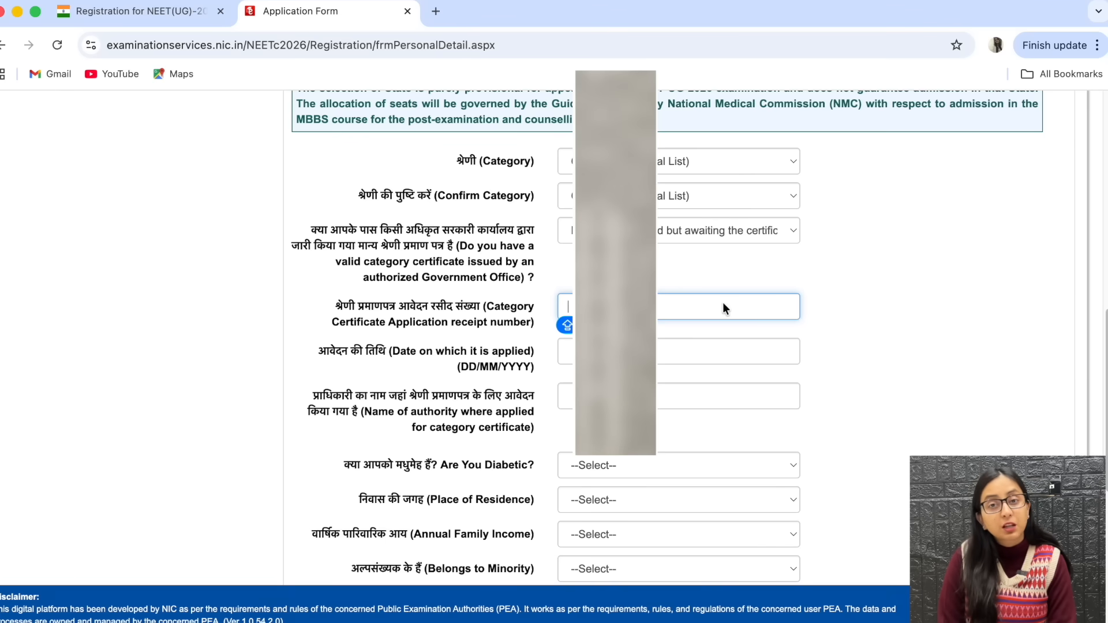
{"action": "left_click", "coordinate": [714, 347]}
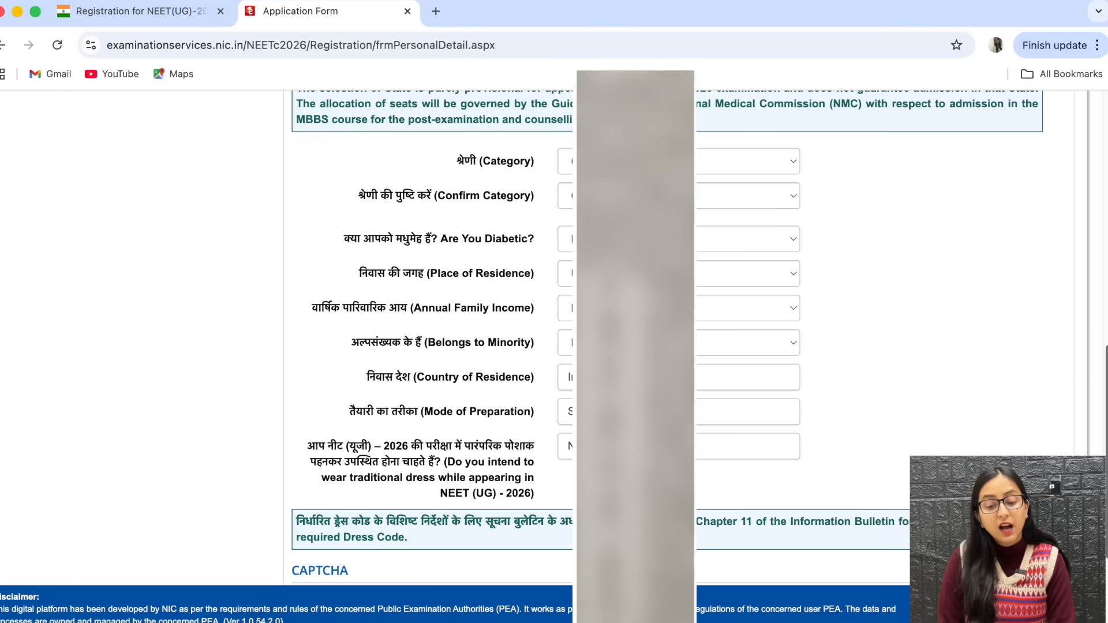
Step: Enter the CAPTCHA and submit the personal details section
{"action": "scroll", "coordinate": [404, 346], "scroll_direction": "down", "scroll_amount": 3}
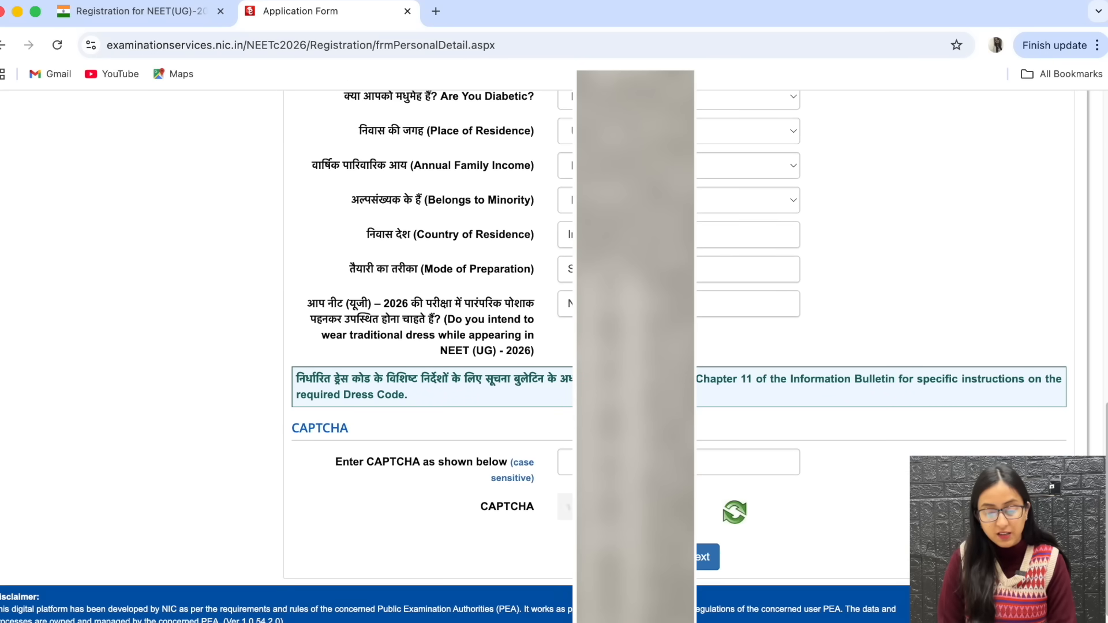
{"action": "left_click", "coordinate": [744, 462]}
{"action": "type", "text": "2"}
{"action": "key", "text": "Return"}
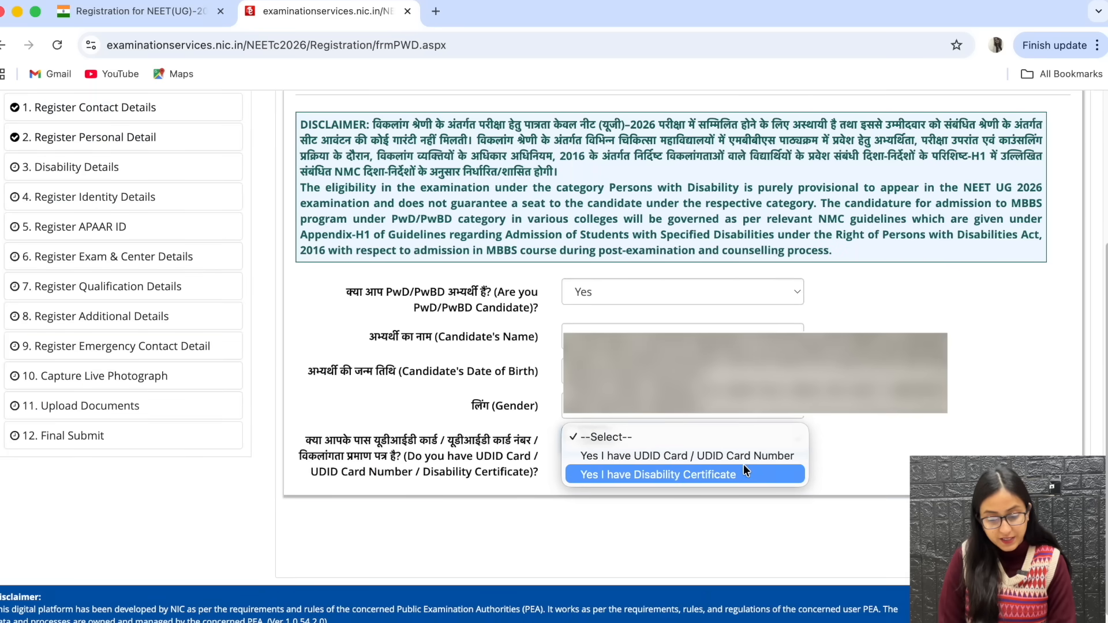
Step: Choose "Yes I have Disability Certificate" as the disability proof in the disability details
{"action": "left_click", "coordinate": [743, 471]}
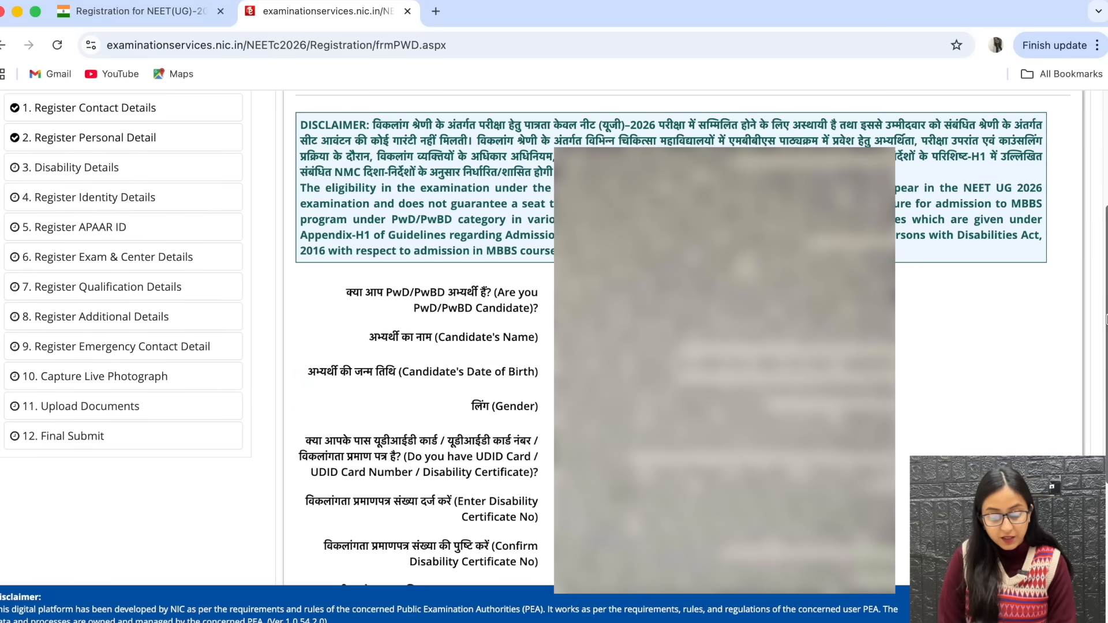
{"action": "left_click_drag", "start_coordinate": [1107, 320], "coordinate": [1107, 411]}
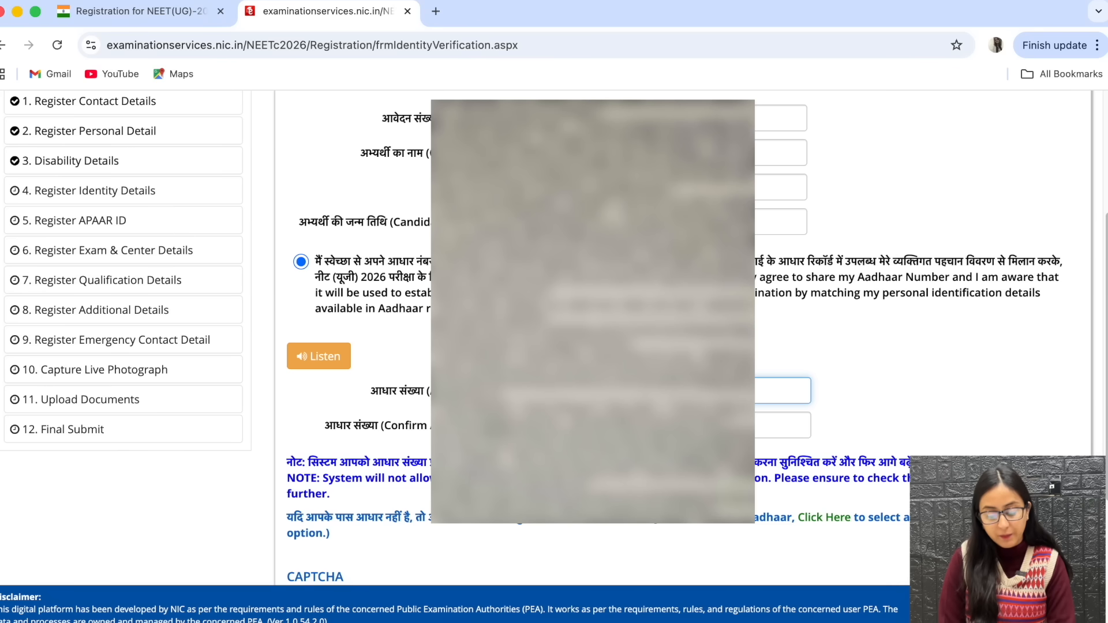
Step: Submit the one-time password to verify the candidate's identity with Aadhaar, and continue to the APAAR ID section
{"action": "scroll", "coordinate": [554, 317], "scroll_direction": "down", "scroll_amount": 5}
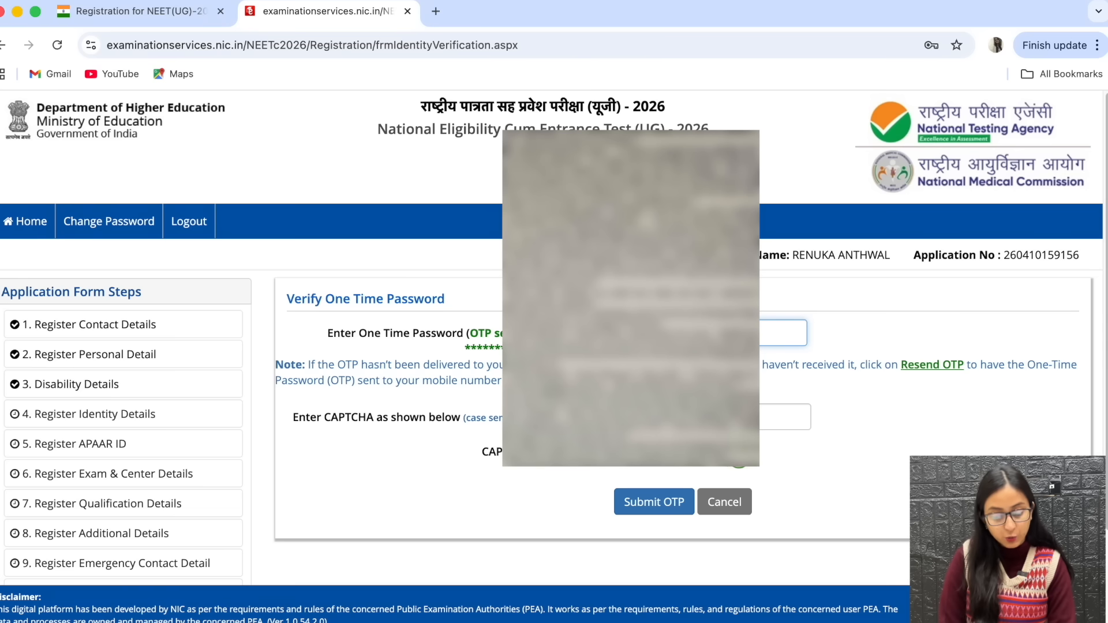
{"action": "left_click", "coordinate": [654, 502]}
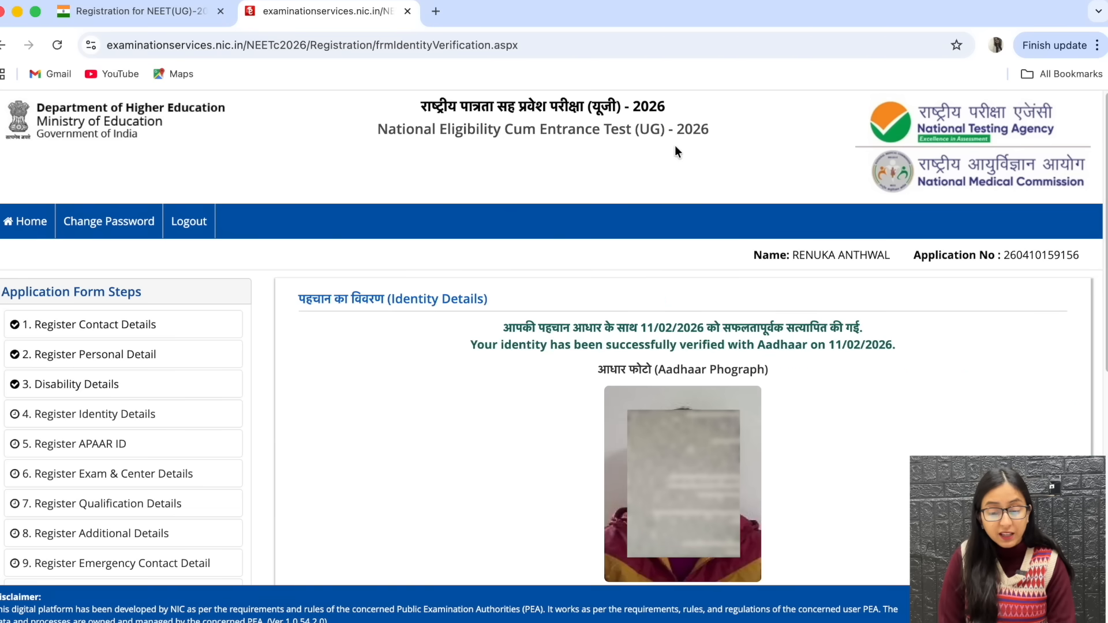
{"action": "scroll", "coordinate": [1018, 340], "scroll_direction": "down", "scroll_amount": 8}
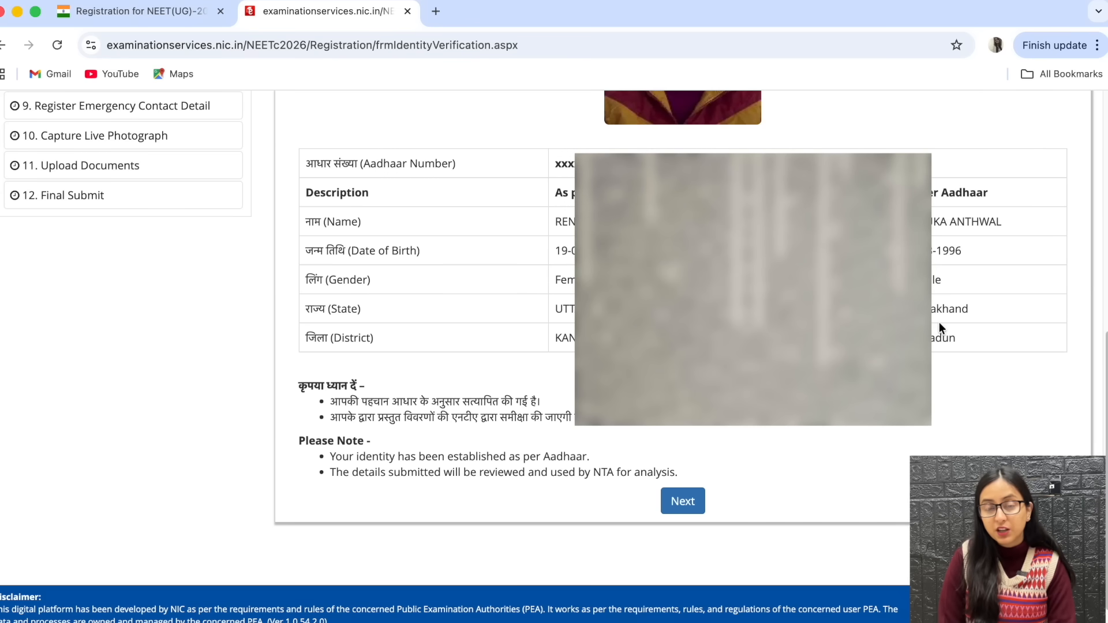
{"action": "left_click", "coordinate": [676, 512]}
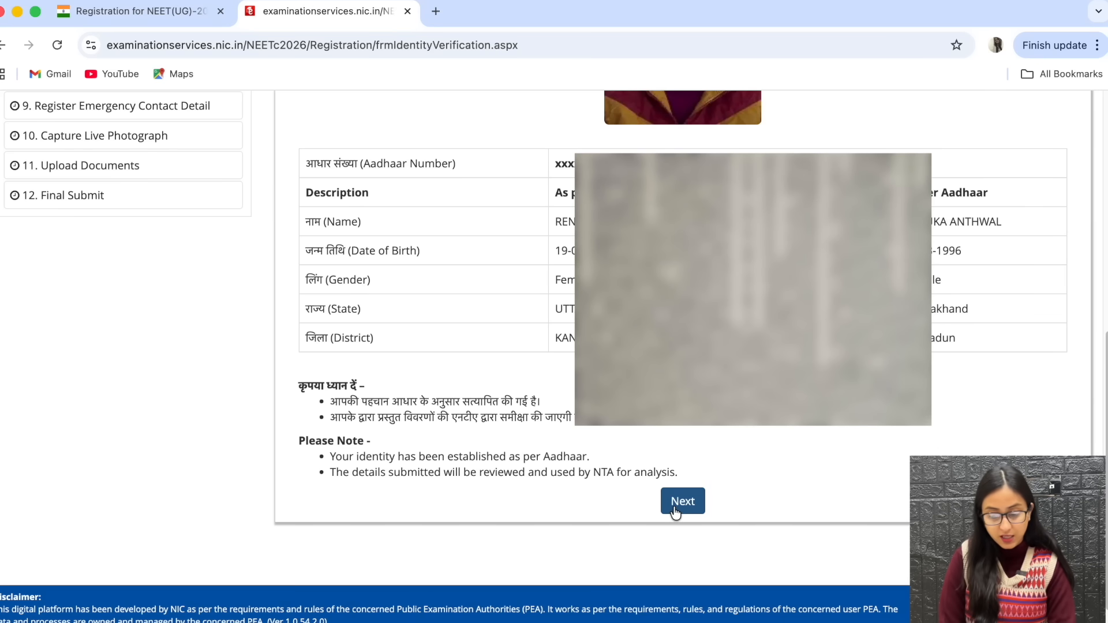
{"action": "left_click", "coordinate": [677, 512]}
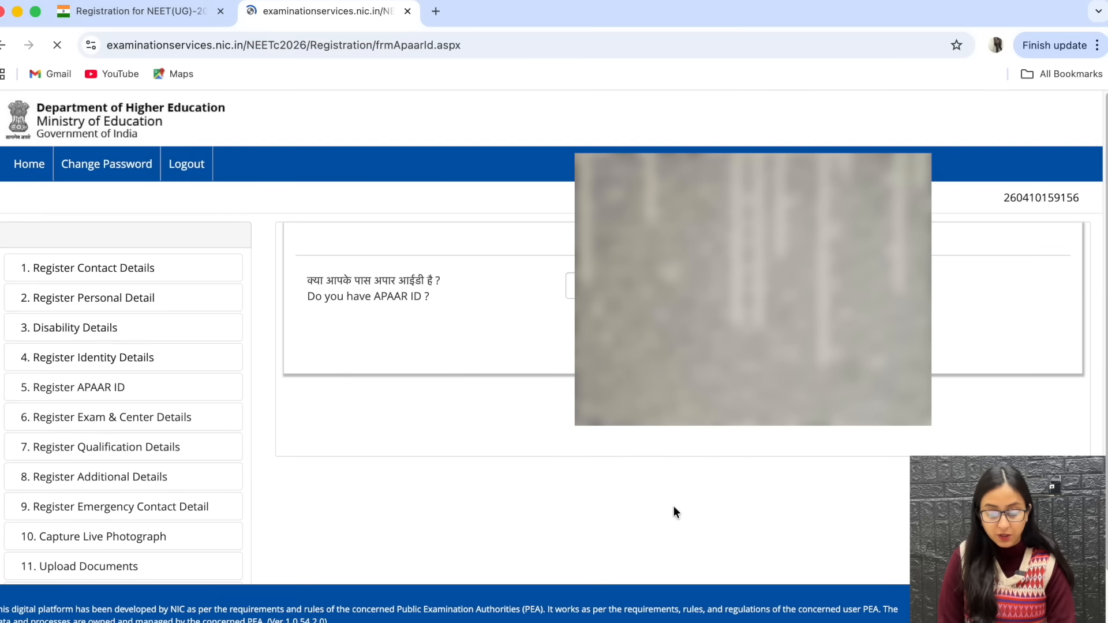
Step: Answer No to having an APAAR ID and submit the section
{"action": "left_click", "coordinate": [737, 343]}
{"action": "left_click", "coordinate": [693, 379]}
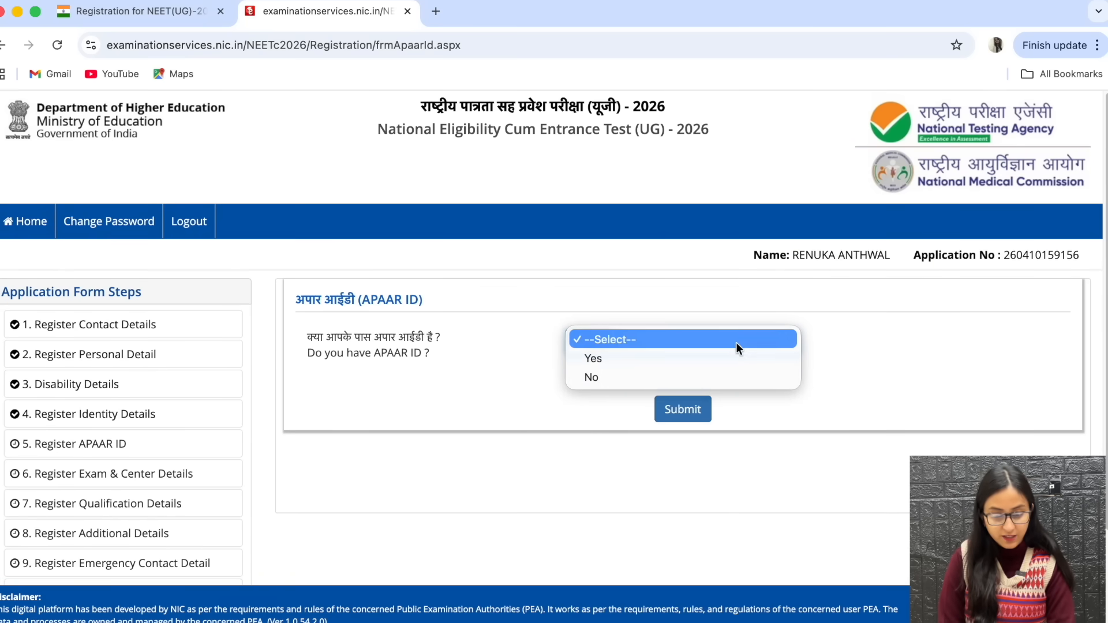
{"action": "left_click", "coordinate": [690, 379]}
{"action": "left_click", "coordinate": [700, 411]}
{"action": "key", "text": "Return"}
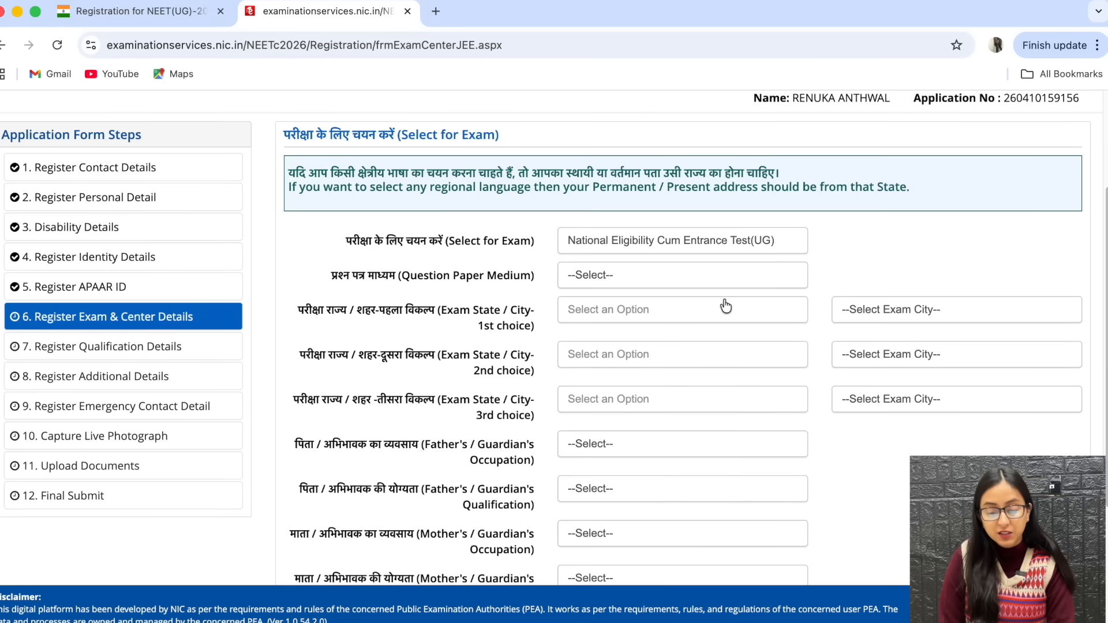
Step: Complete the exam and center details with Hindi as the question paper medium, exam city choices and parents' details, and save the section
{"action": "left_click", "coordinate": [697, 274]}
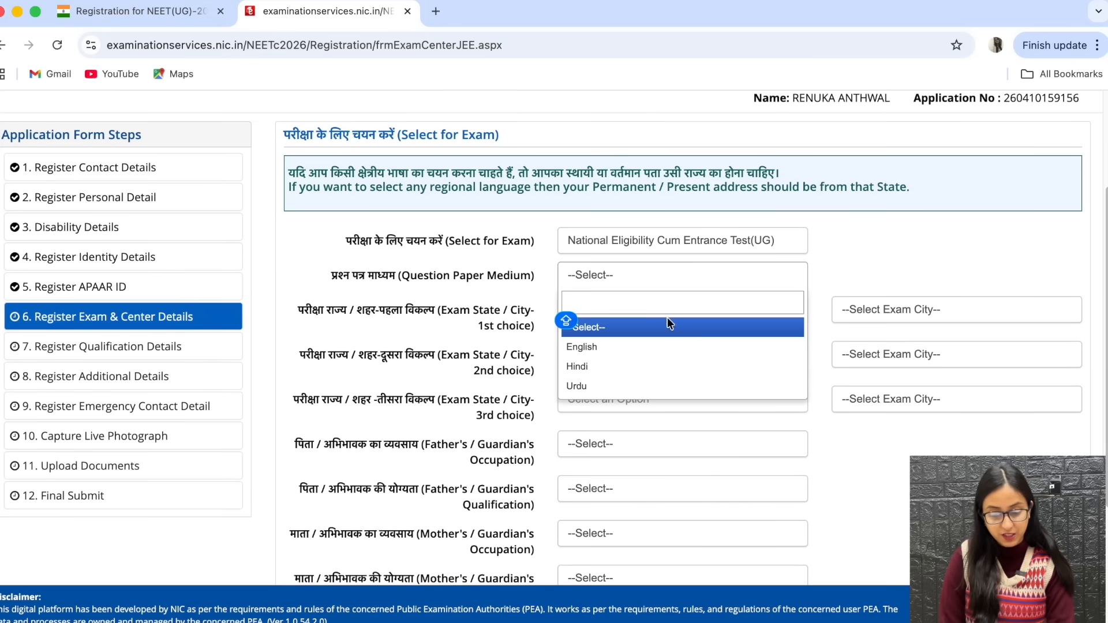
{"action": "left_click", "coordinate": [660, 365]}
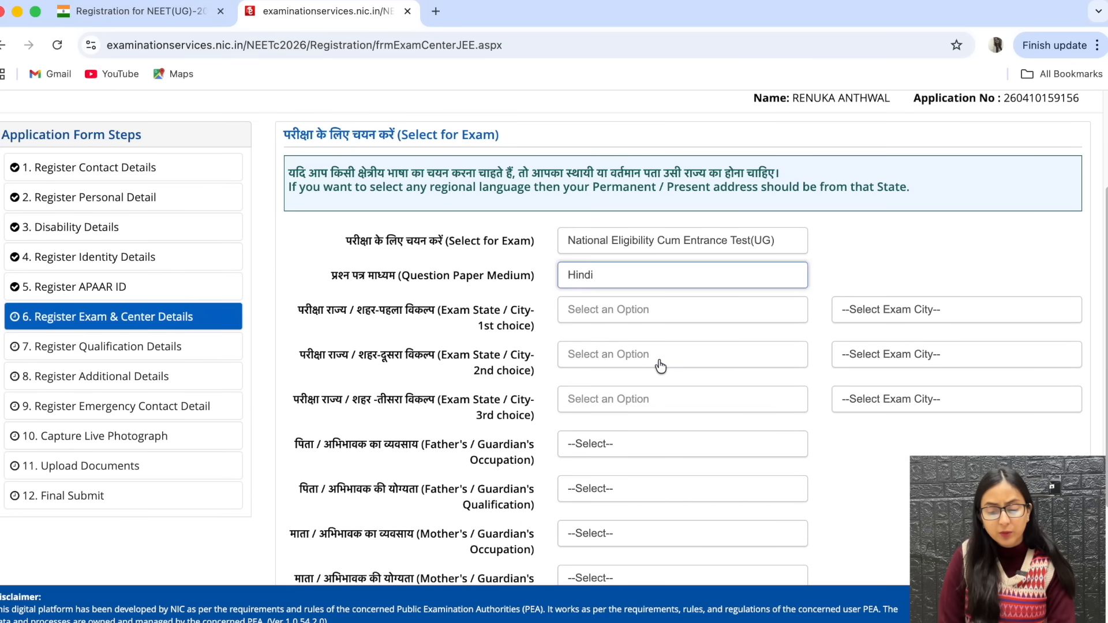
{"action": "left_click", "coordinate": [690, 318]}
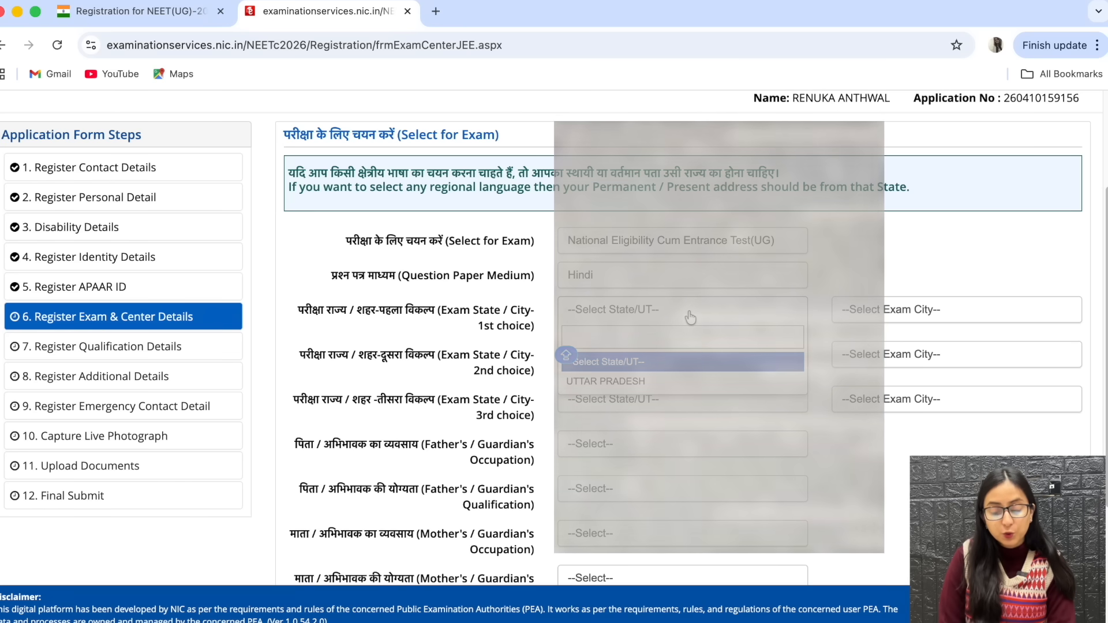
{"action": "scroll", "coordinate": [692, 346], "scroll_direction": "down", "scroll_amount": 3}
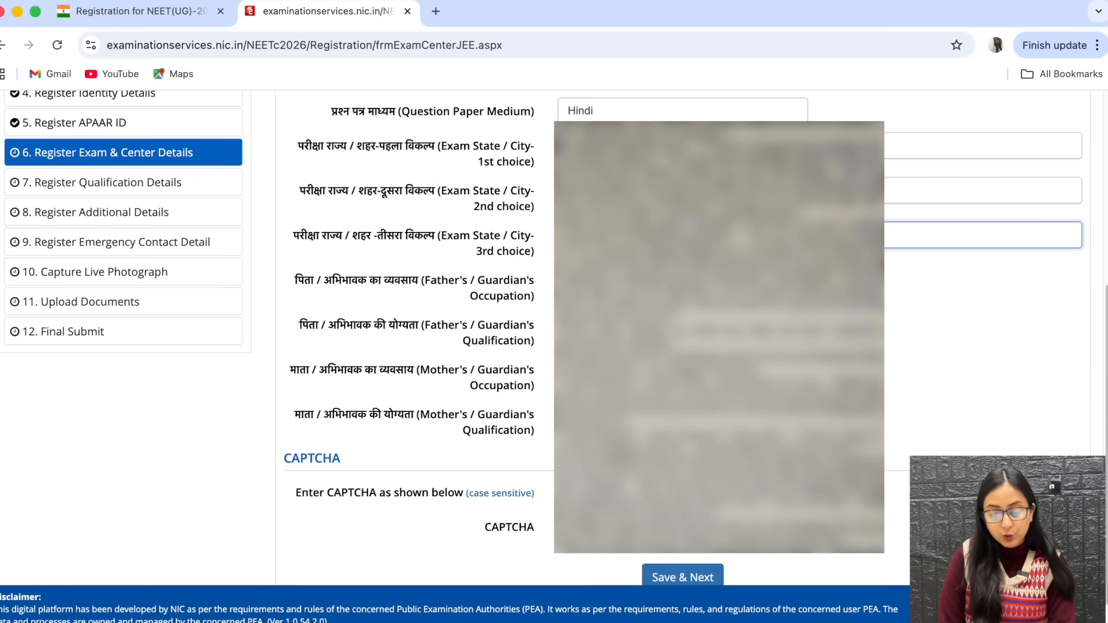
{"action": "left_click", "coordinate": [683, 288]}
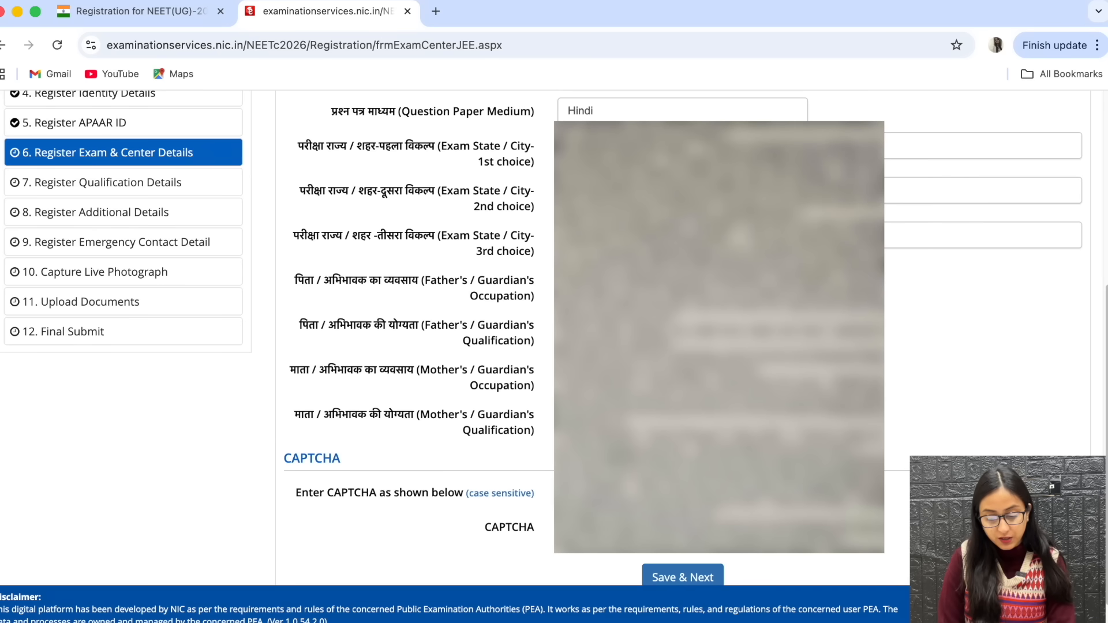
{"action": "left_click", "coordinate": [683, 577]}
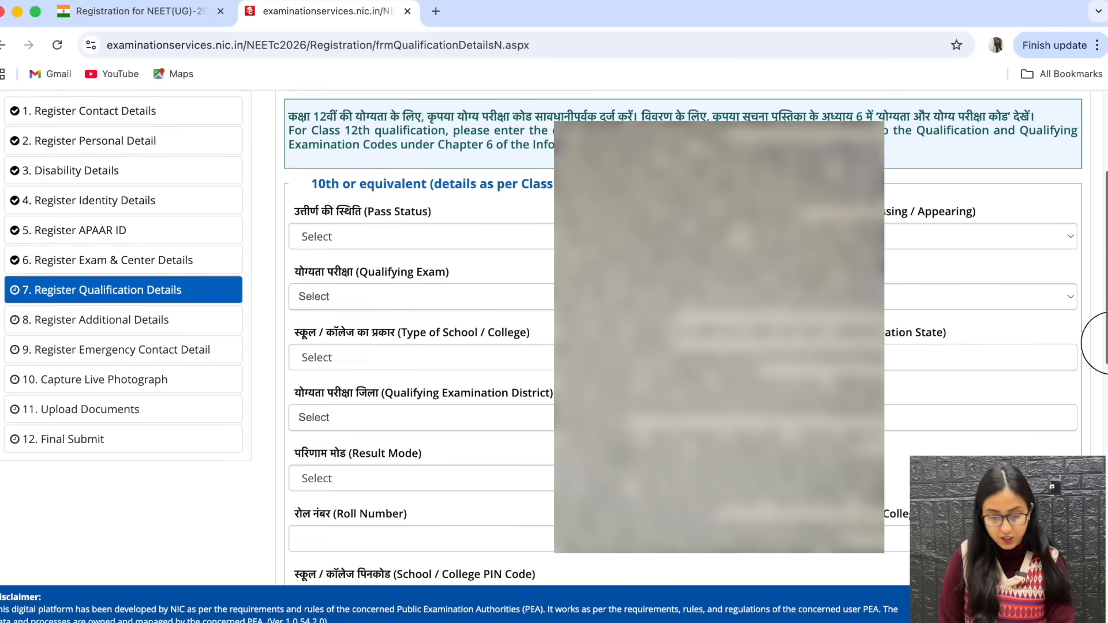
Step: Set the Class 10th pass status to Passed and its qualifying exam to 10th or Equivalent
{"action": "scroll", "coordinate": [683, 346], "scroll_direction": "up", "scroll_amount": 1}
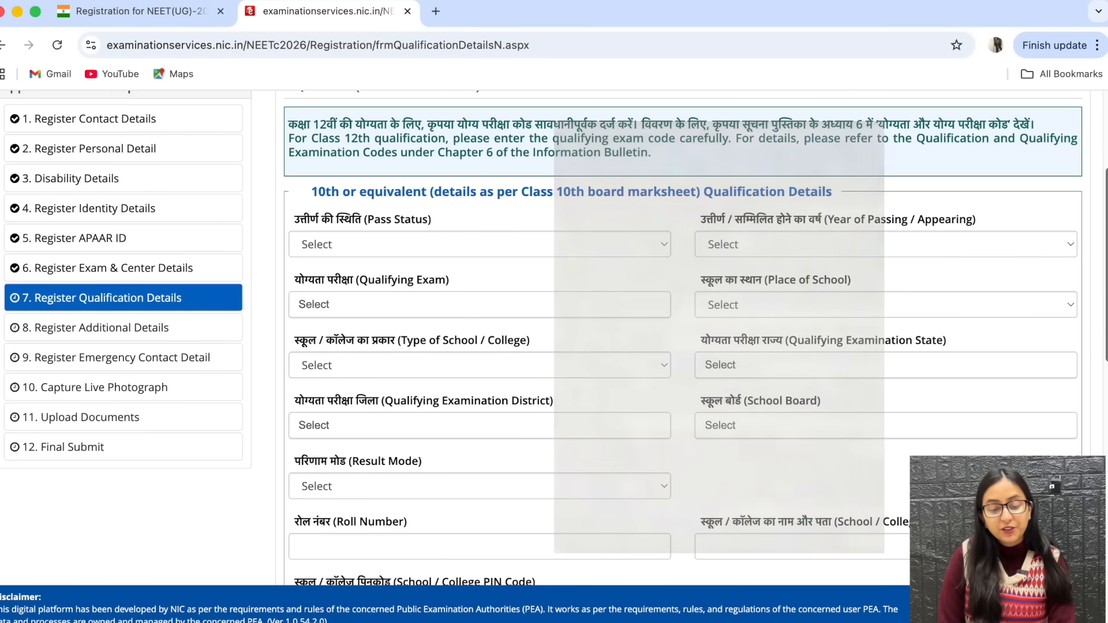
{"action": "left_click", "coordinate": [604, 240]}
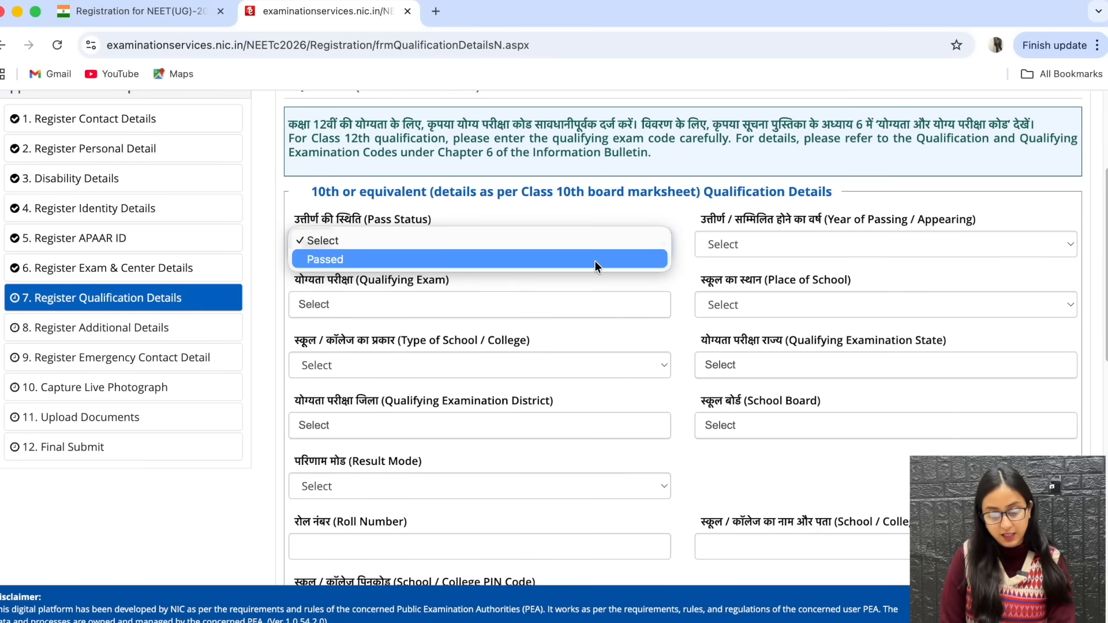
{"action": "left_click", "coordinate": [594, 261]}
{"action": "left_click", "coordinate": [605, 303]}
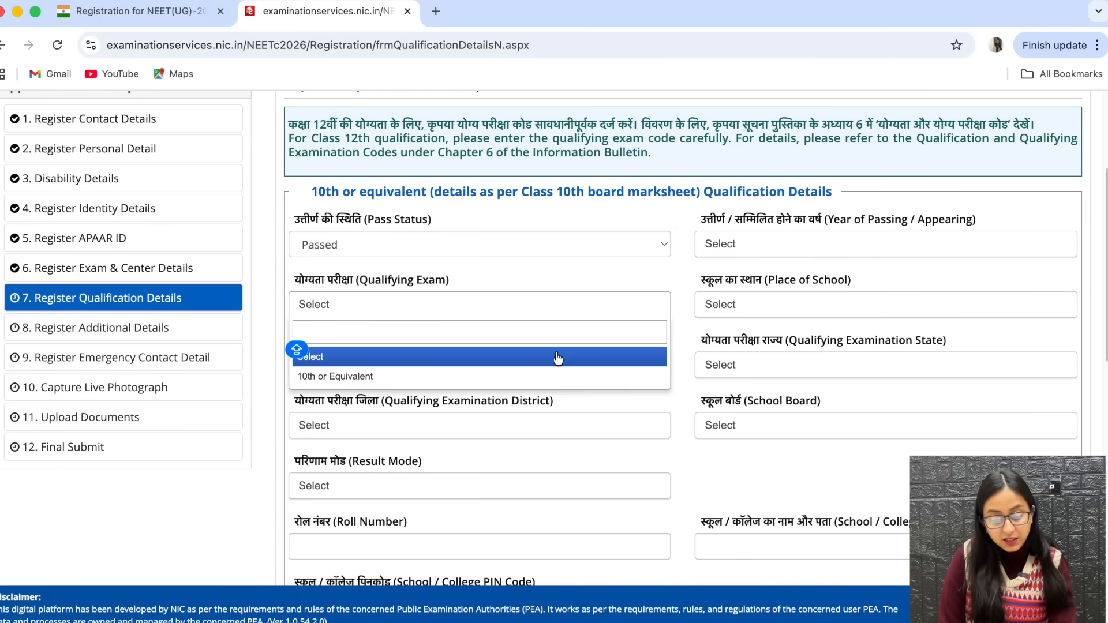
{"action": "left_click", "coordinate": [545, 376]}
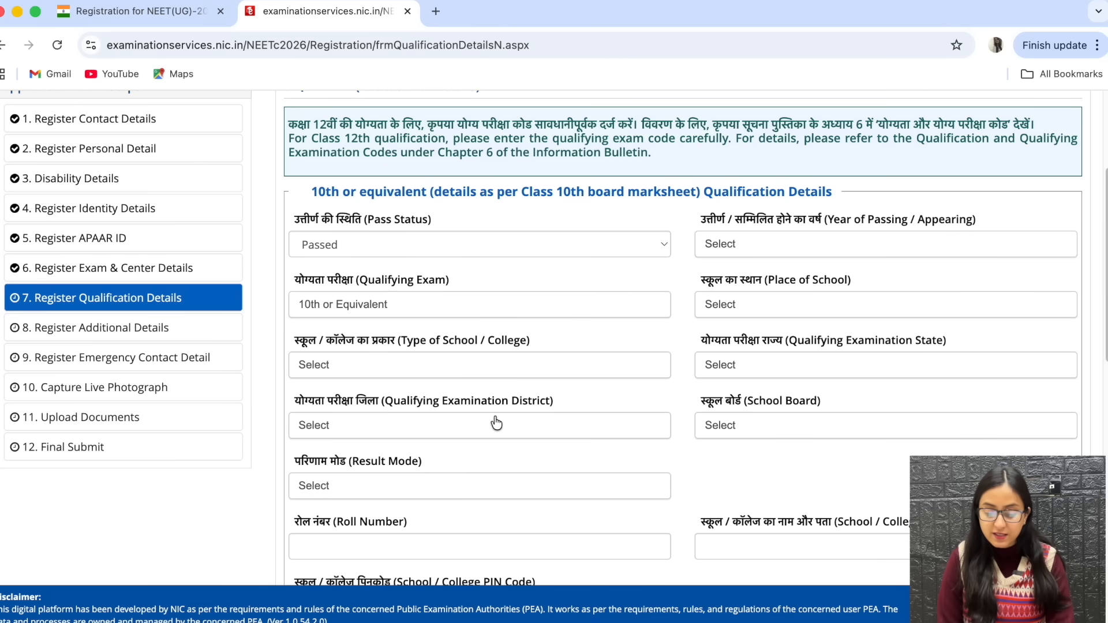
Step: Set the Class 12th pass status to Passed and its qualifying exam to CODE: 02
{"action": "left_click", "coordinate": [1107, 392]}
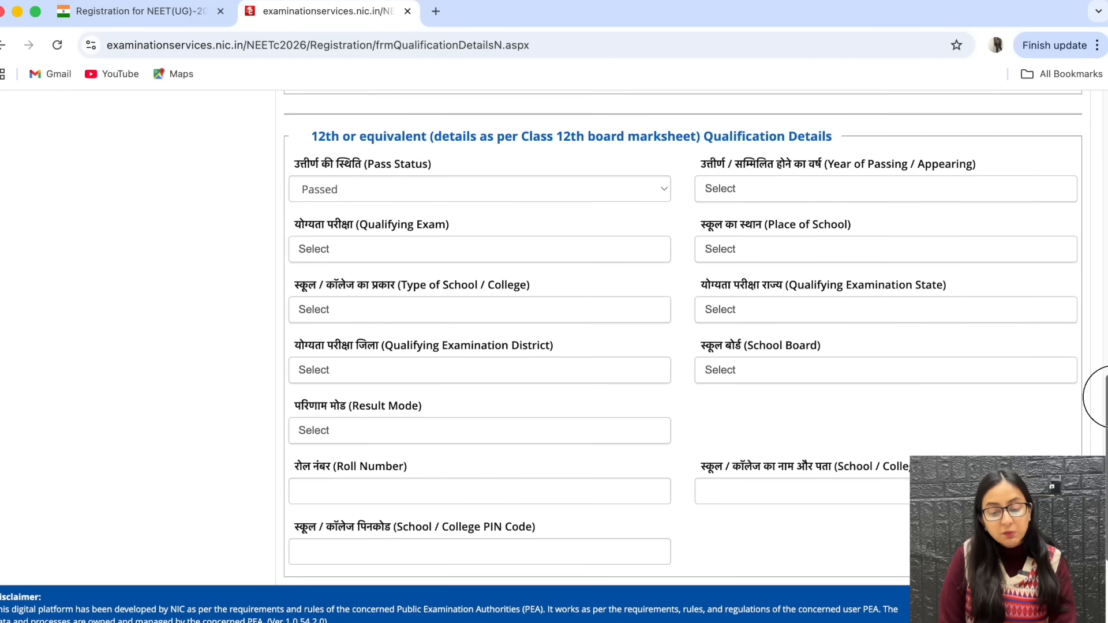
{"action": "scroll", "coordinate": [1039, 358], "scroll_direction": "down", "scroll_amount": 1}
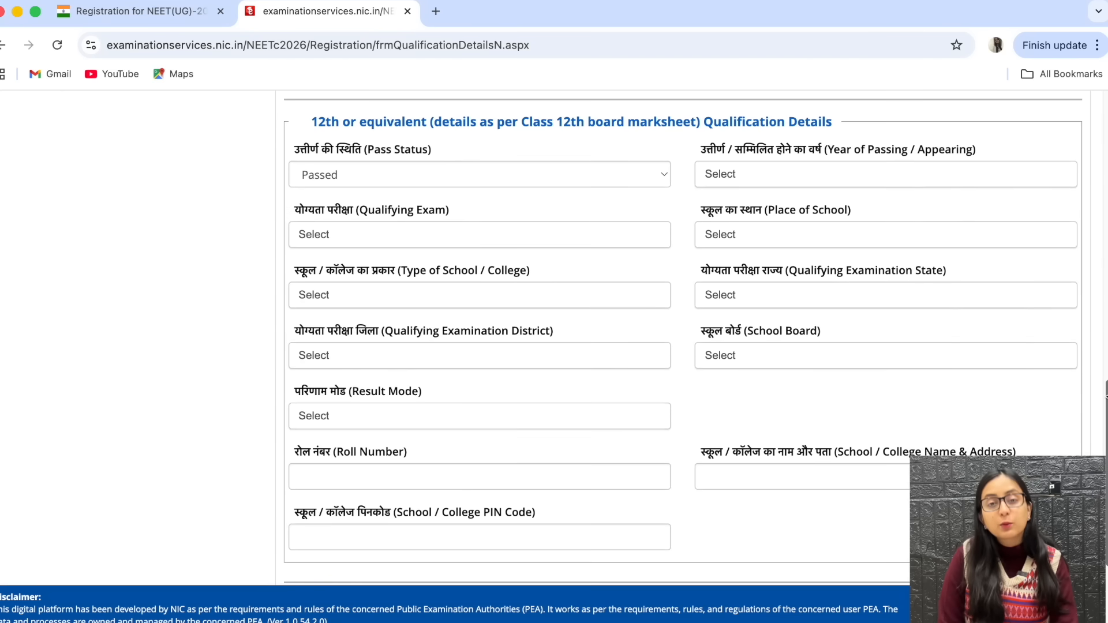
{"action": "left_click", "coordinate": [586, 185]}
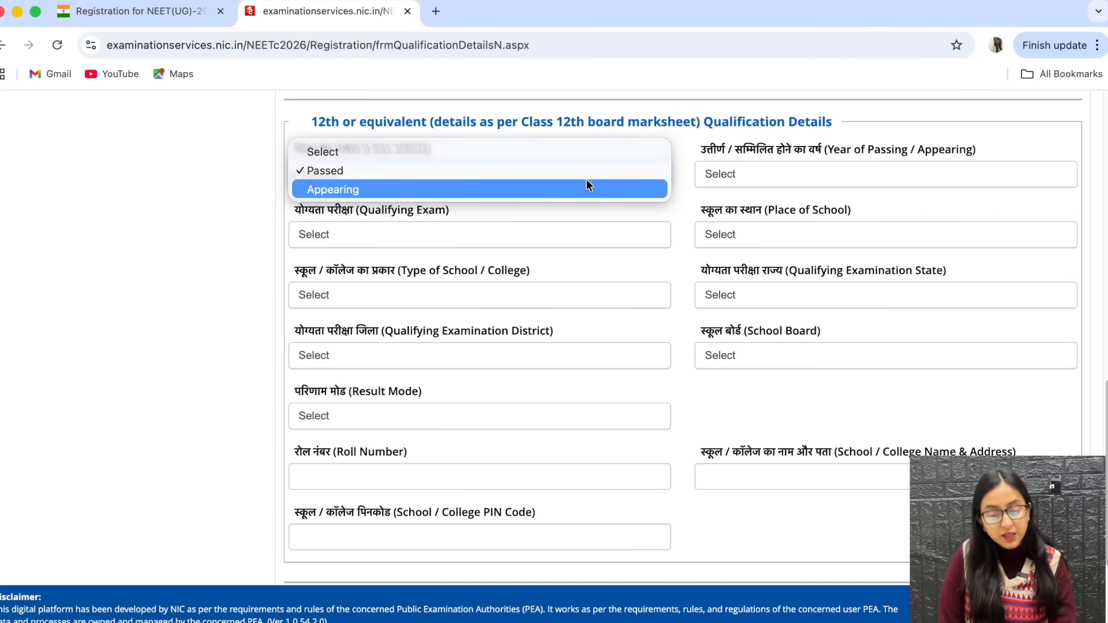
{"action": "left_click", "coordinate": [552, 178]}
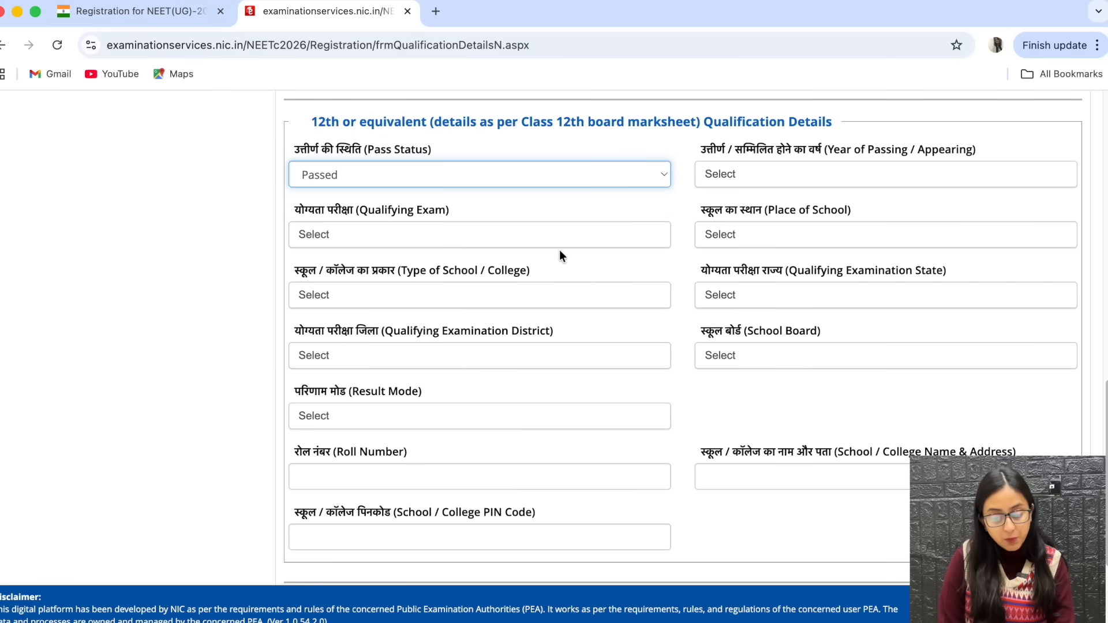
{"action": "left_click", "coordinate": [515, 239]}
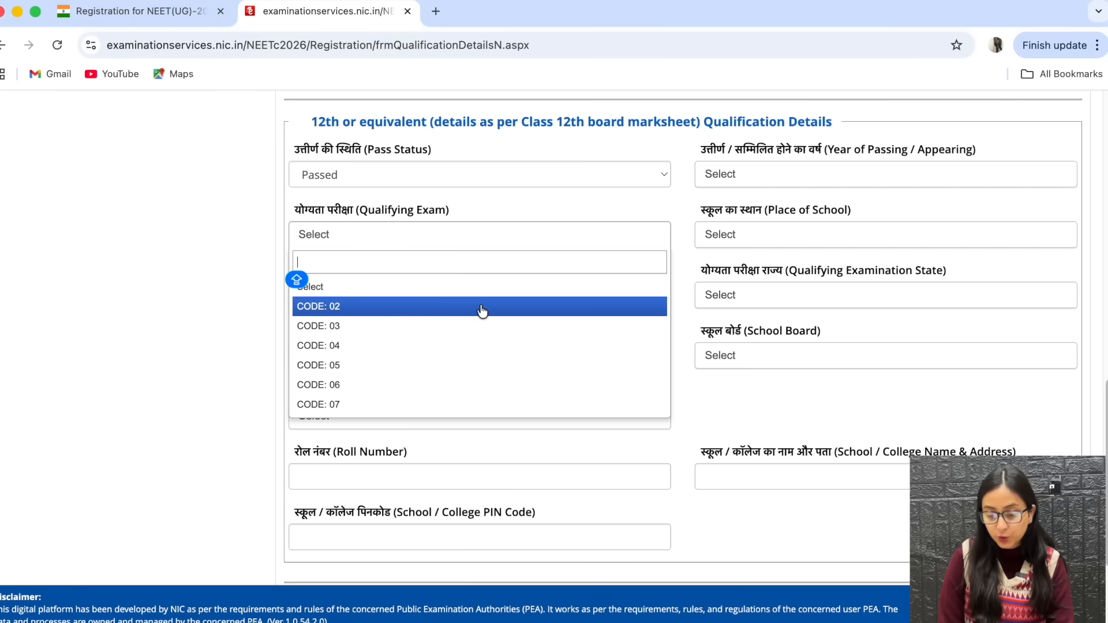
{"action": "left_click", "coordinate": [482, 311]}
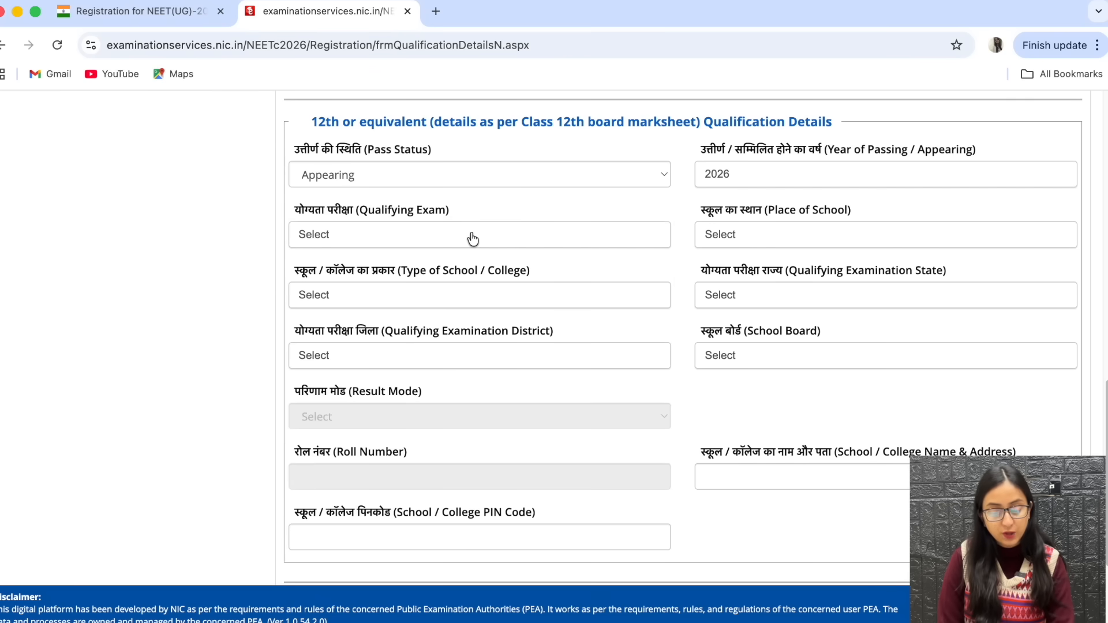
Step: Set the Class 12th qualifying exam to CODE: 01, and complete the remaining qualification details and the additional details section
{"action": "left_click", "coordinate": [470, 237]}
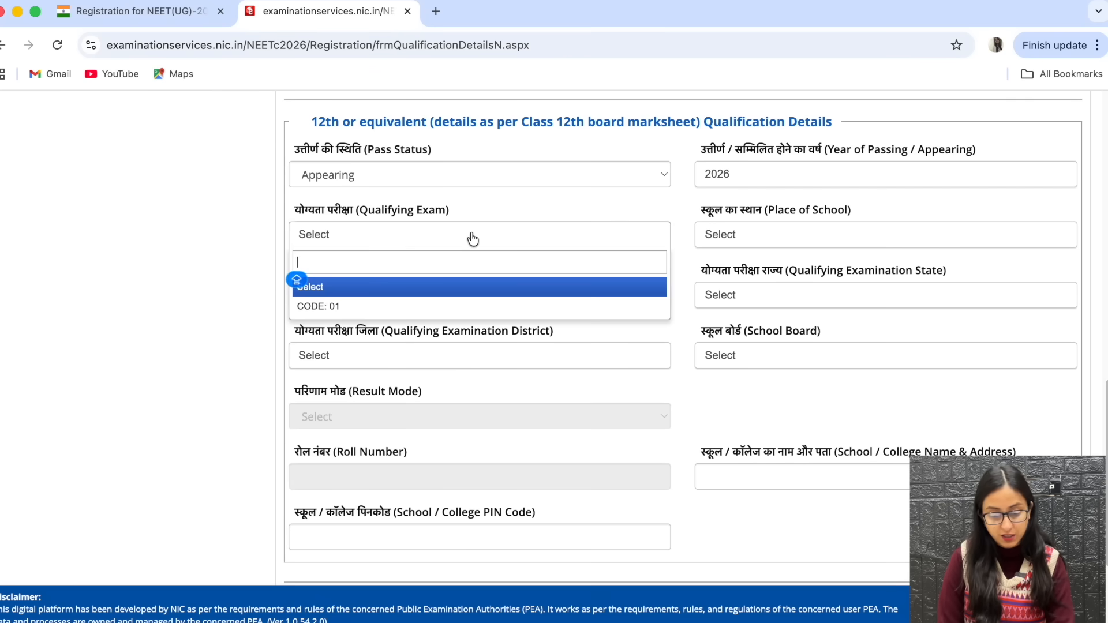
{"action": "left_click", "coordinate": [439, 306]}
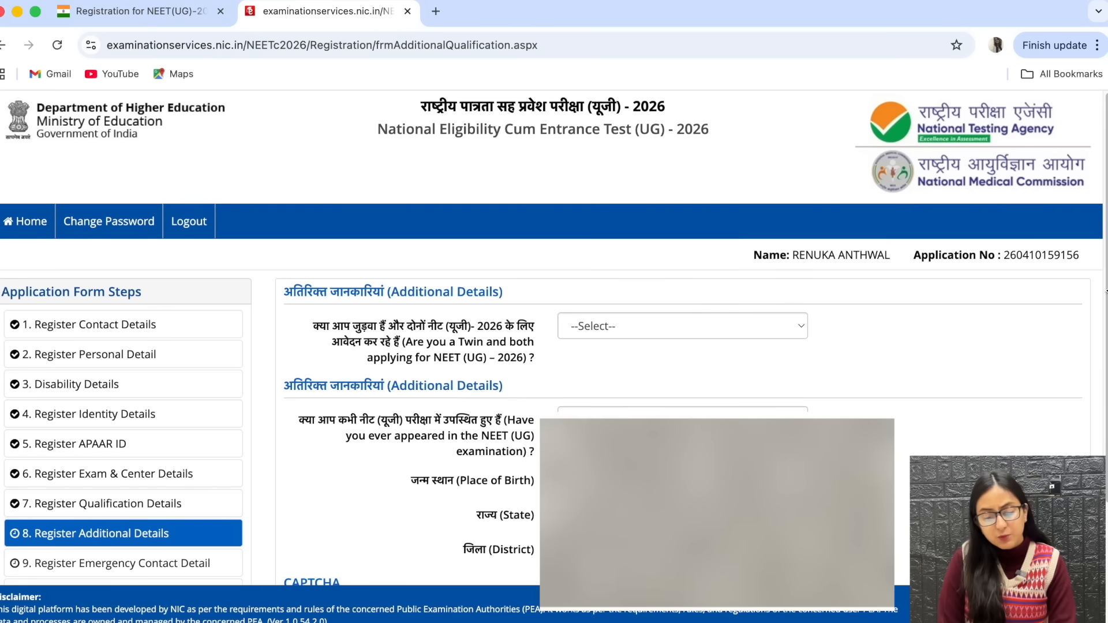
{"action": "left_click_drag", "start_coordinate": [1106, 298], "coordinate": [1107, 402]}
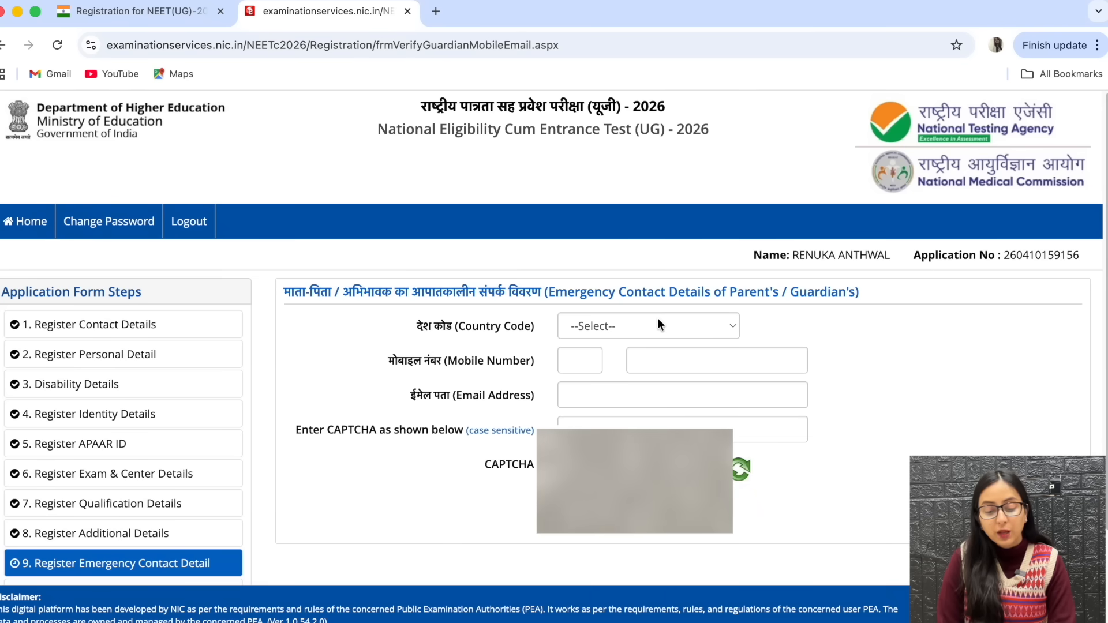
Step: Fill in the emergency contact with country code India, the guardian's mobile number, e-mail and the CAPTCHA, and request the OTP
{"action": "left_click", "coordinate": [658, 321]}
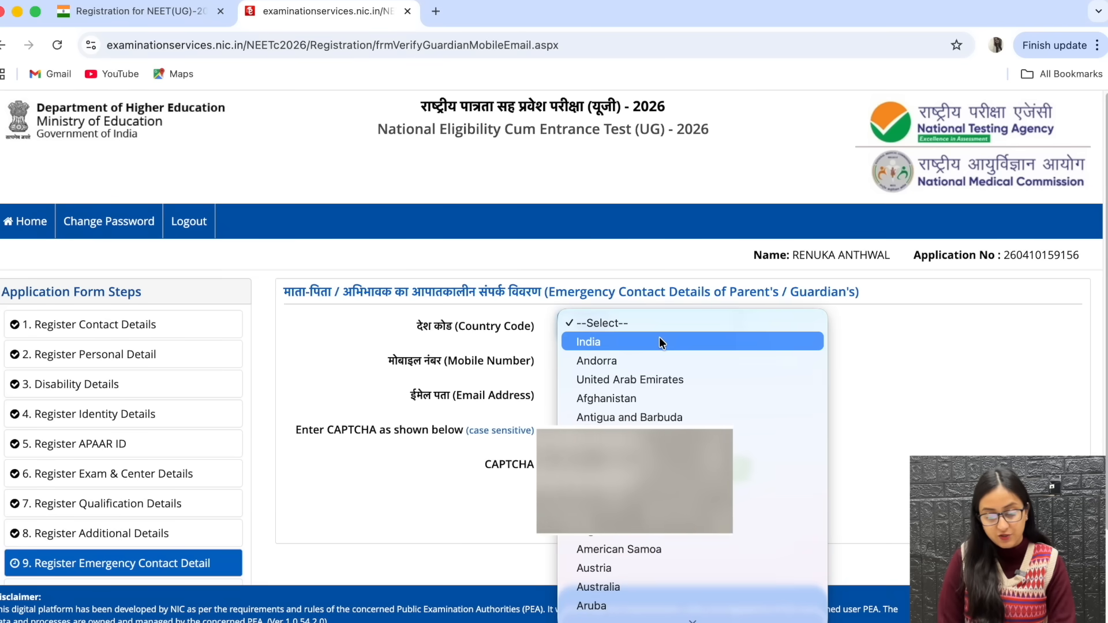
{"action": "left_click", "coordinate": [660, 342]}
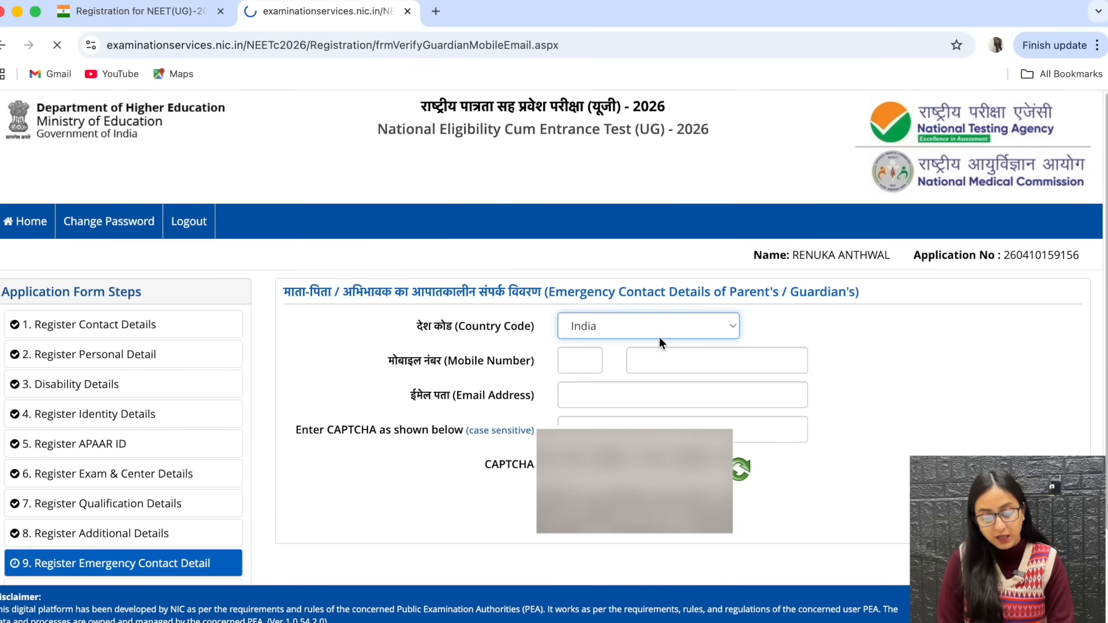
{"action": "left_click", "coordinate": [728, 363]}
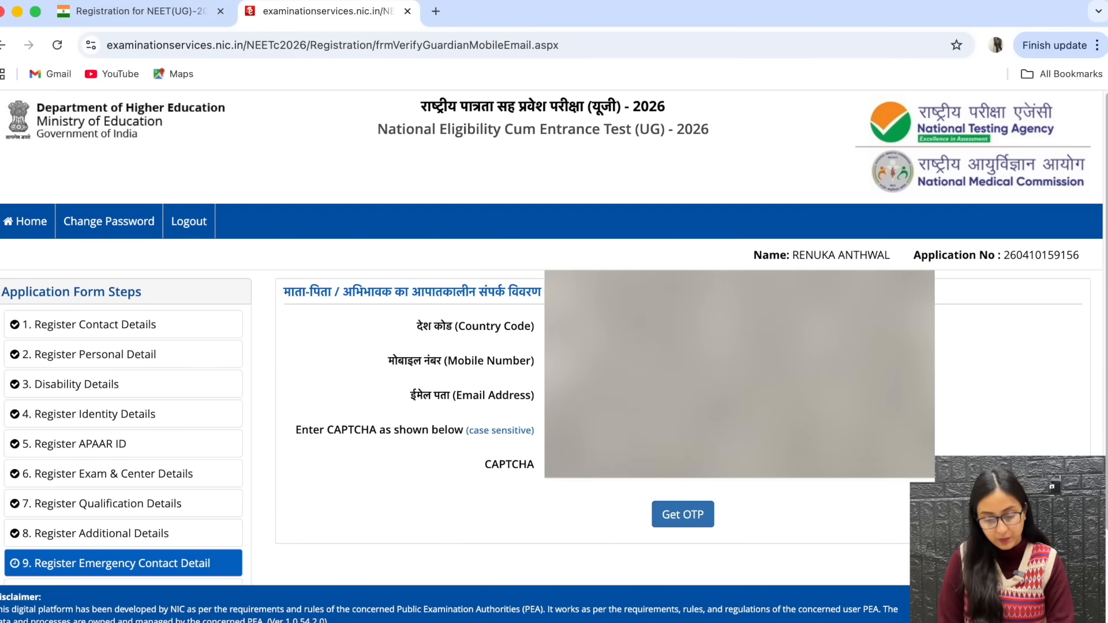
{"action": "left_click", "coordinate": [682, 514]}
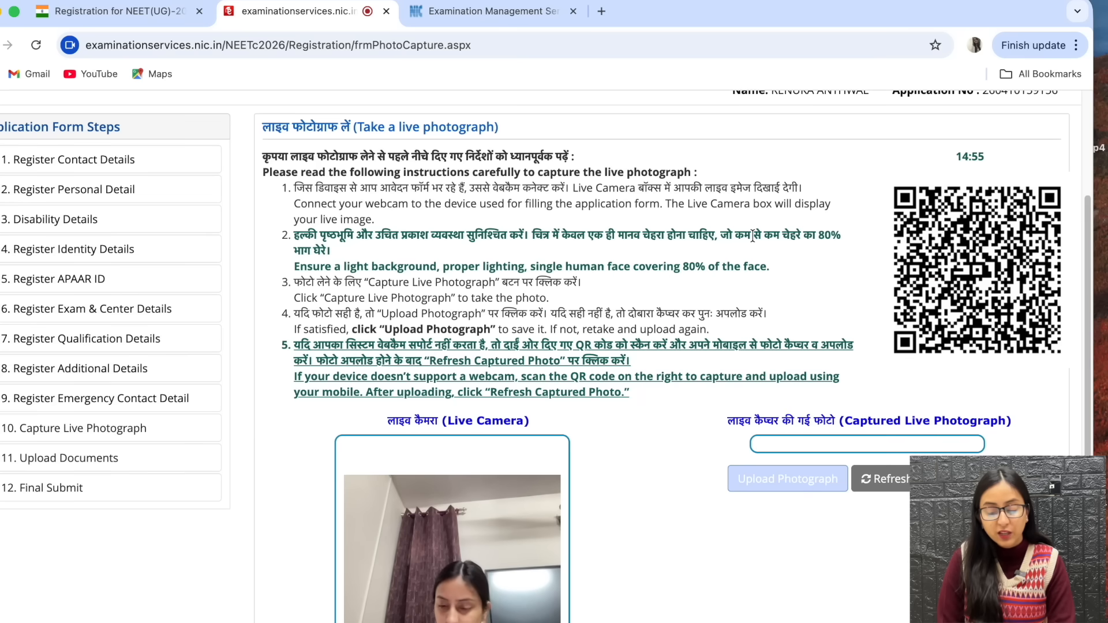
Step: Capture the candidate's live photograph with the webcam and upload it
{"action": "scroll", "coordinate": [496, 519], "scroll_direction": "down", "scroll_amount": 3}
{"action": "left_click", "coordinate": [495, 539]}
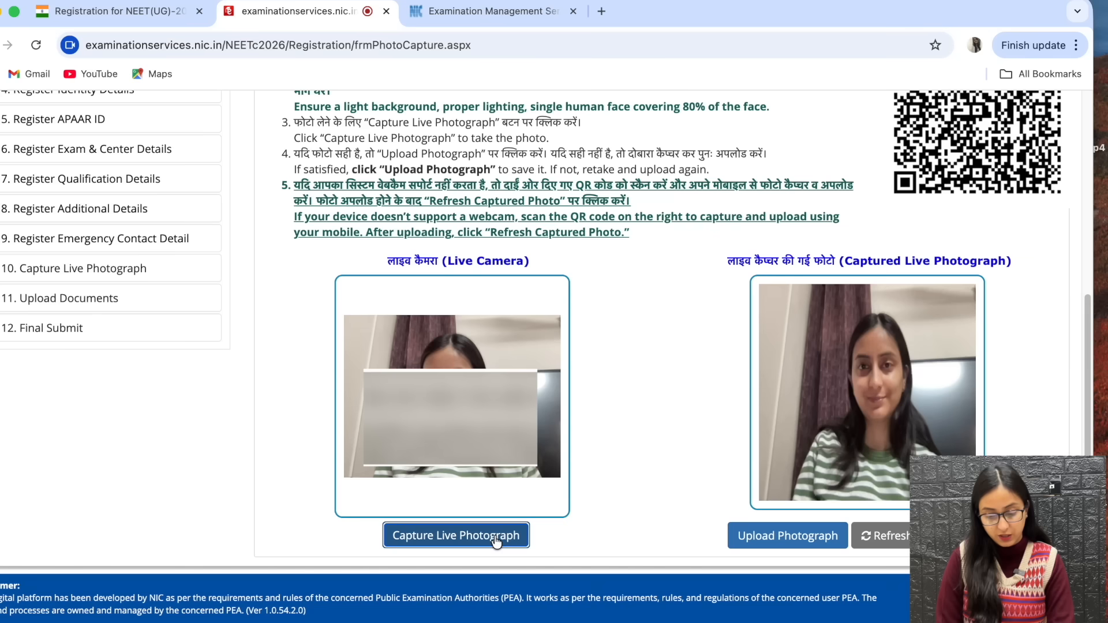
{"action": "left_click", "coordinate": [799, 532]}
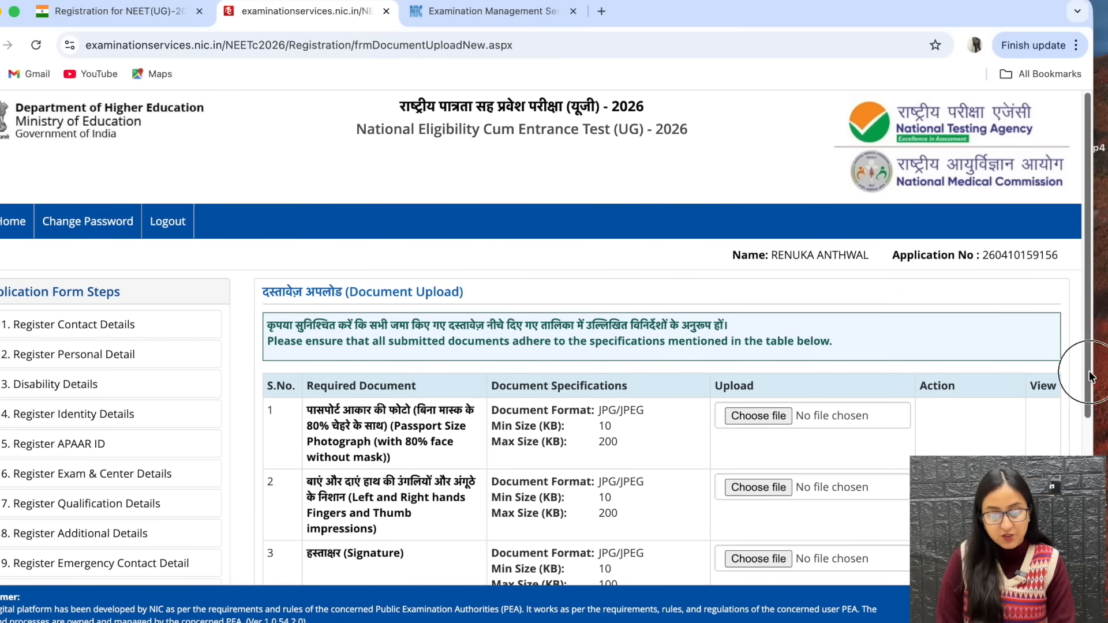
Step: Go through the required documents and their uploads, enter the CAPTCHA, and save the document upload section
{"action": "scroll", "coordinate": [1091, 369], "scroll_direction": "down", "scroll_amount": 5}
{"action": "scroll", "coordinate": [554, 338], "scroll_direction": "down", "scroll_amount": 1}
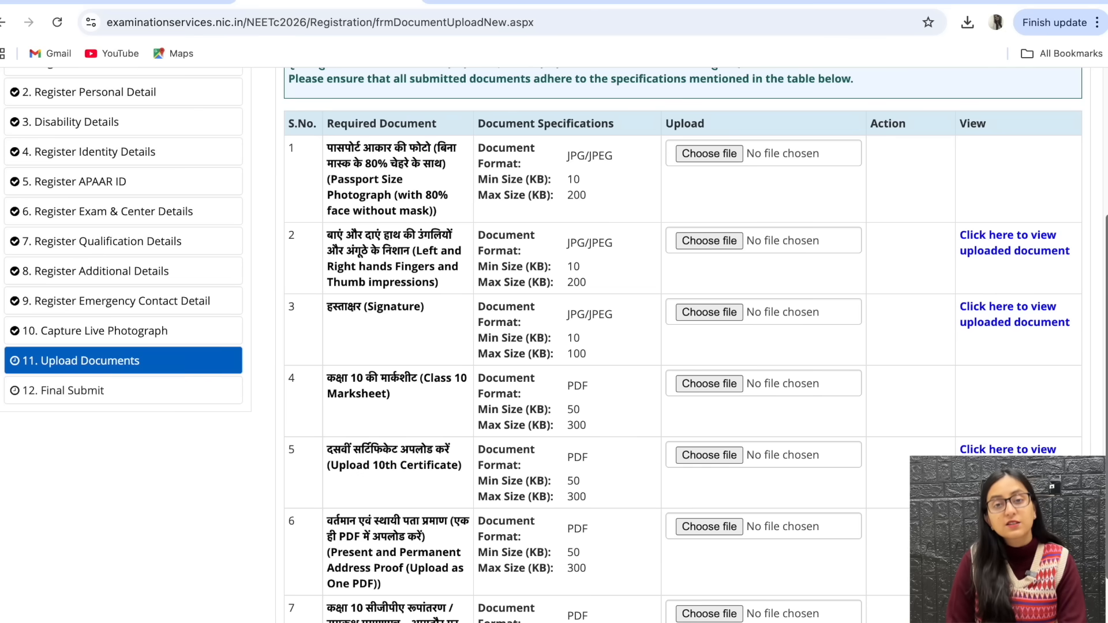
{"action": "scroll", "coordinate": [554, 347], "scroll_direction": "down", "scroll_amount": 6}
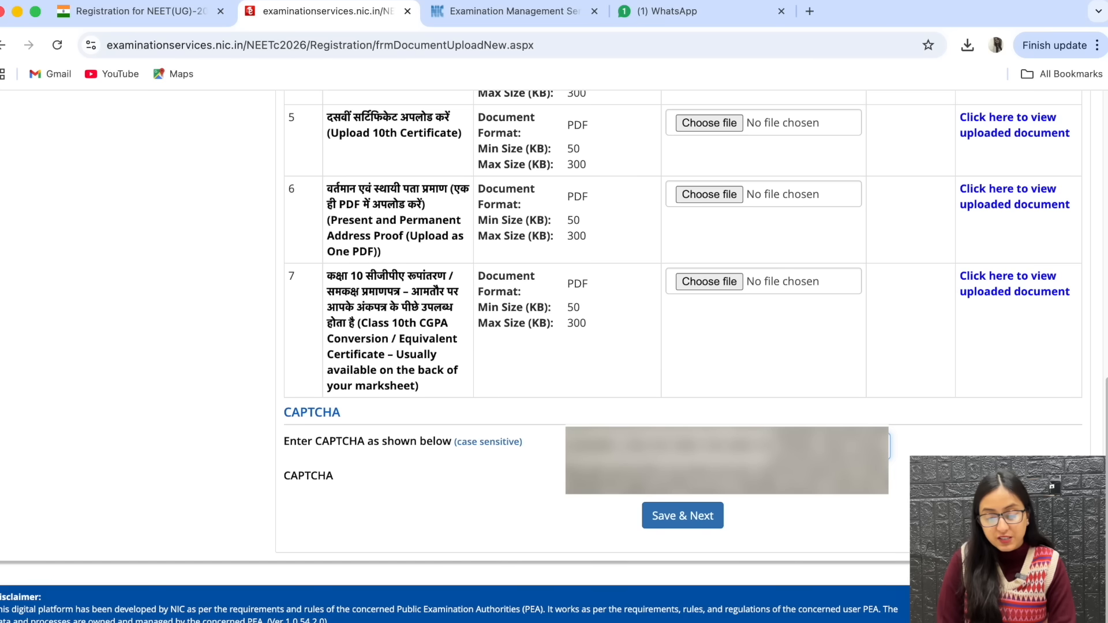
{"action": "left_click", "coordinate": [727, 446]}
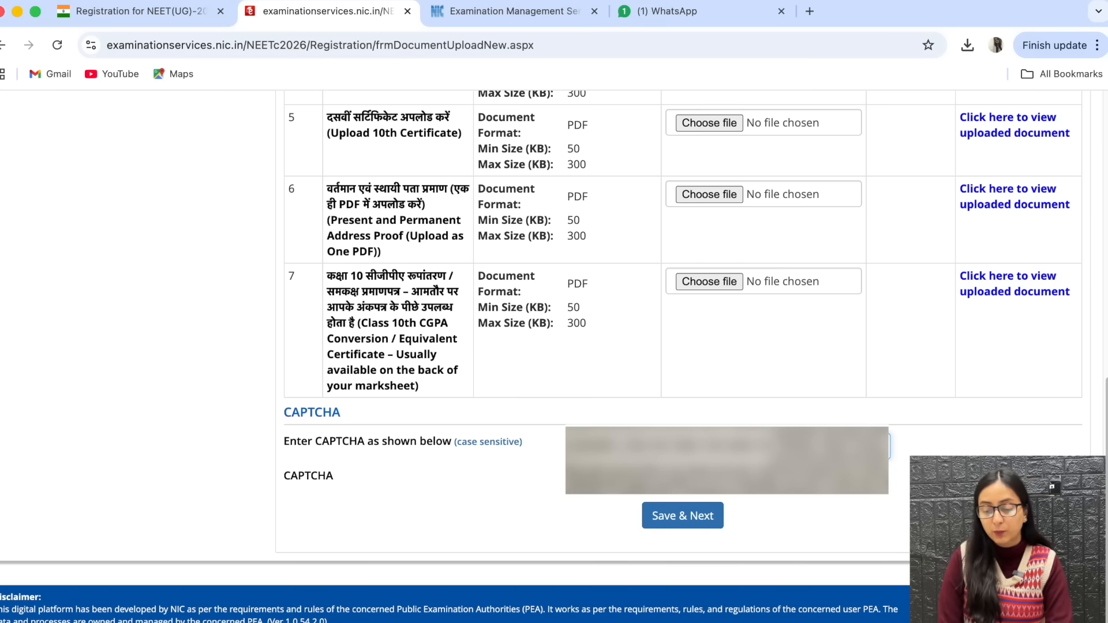
{"action": "key", "text": "Return"}
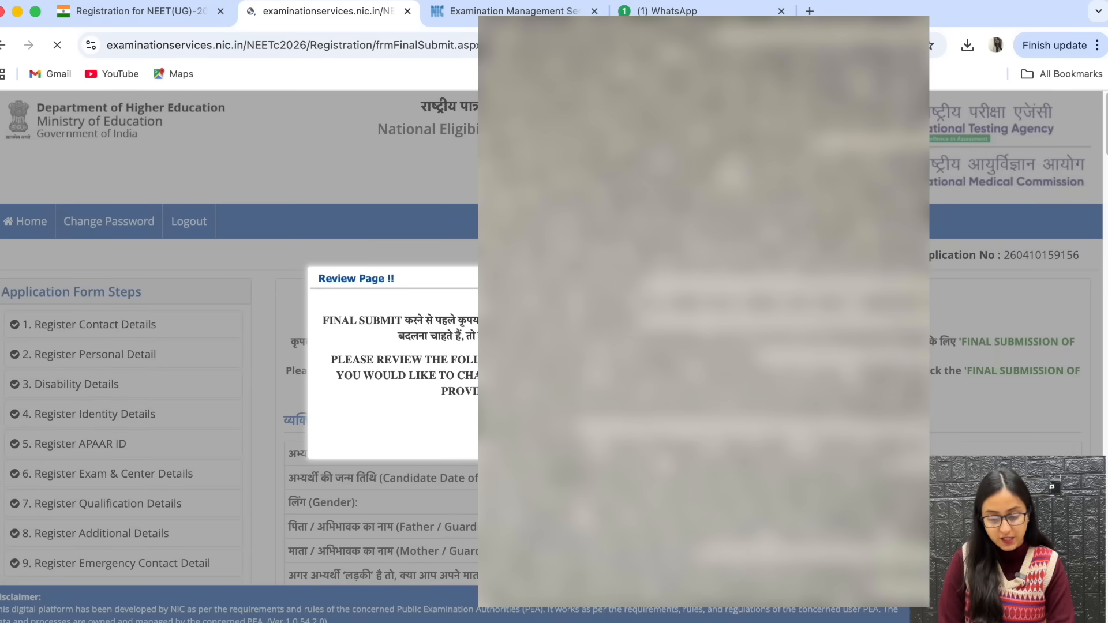
Step: Dismiss the review notice, tick the declarations verifying the personal, examination city, education and address details, and make the final submission
{"action": "key", "text": "Return"}
{"action": "left_click_drag", "start_coordinate": [1106, 163], "coordinate": [1104, 250]}
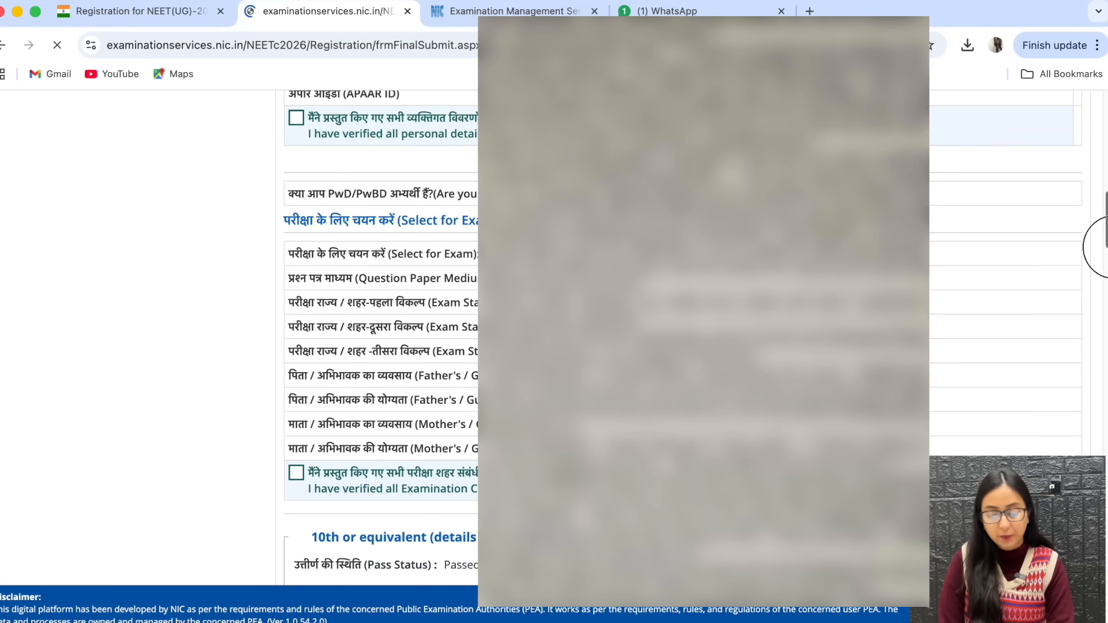
{"action": "left_click", "coordinate": [296, 115]}
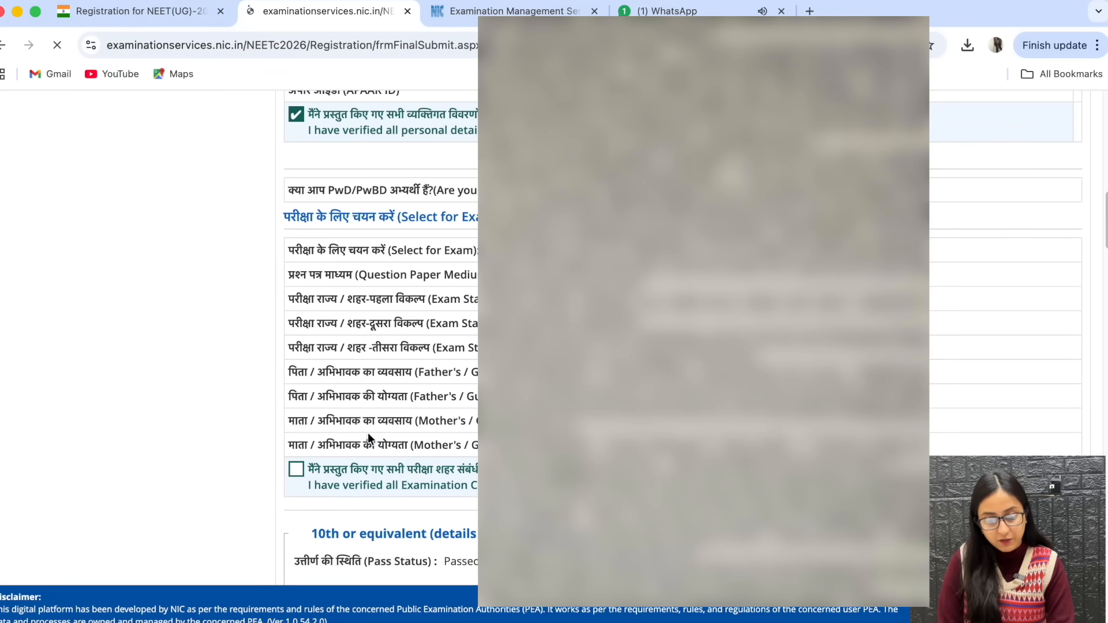
{"action": "left_click", "coordinate": [297, 470]}
{"action": "scroll", "coordinate": [300, 297], "scroll_direction": "down", "scroll_amount": 10}
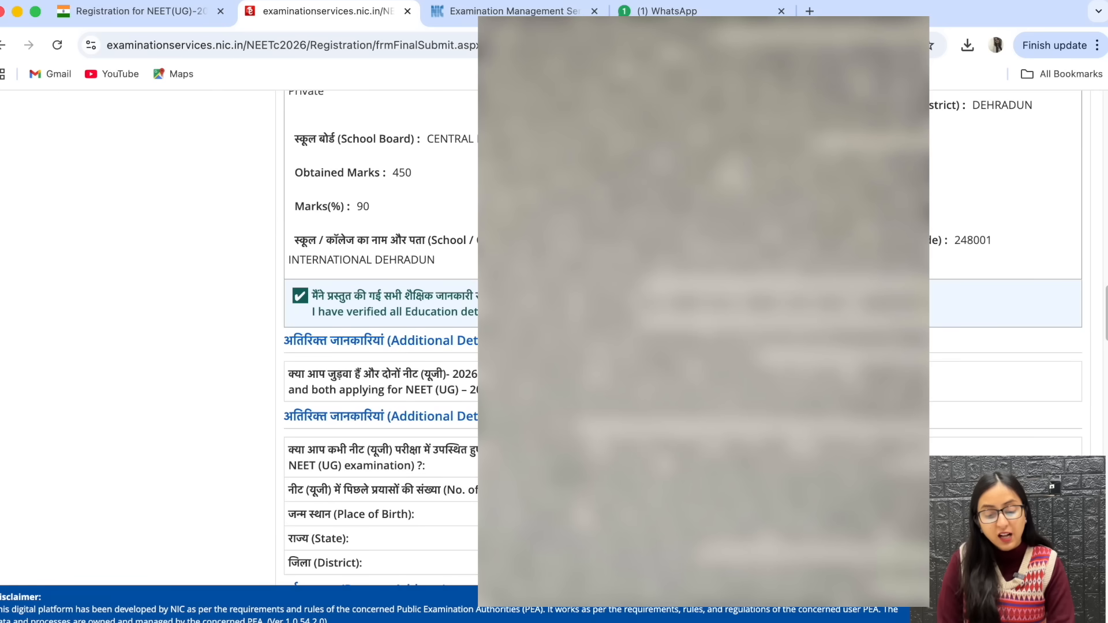
{"action": "left_click_drag", "start_coordinate": [1104, 335], "coordinate": [1104, 430]}
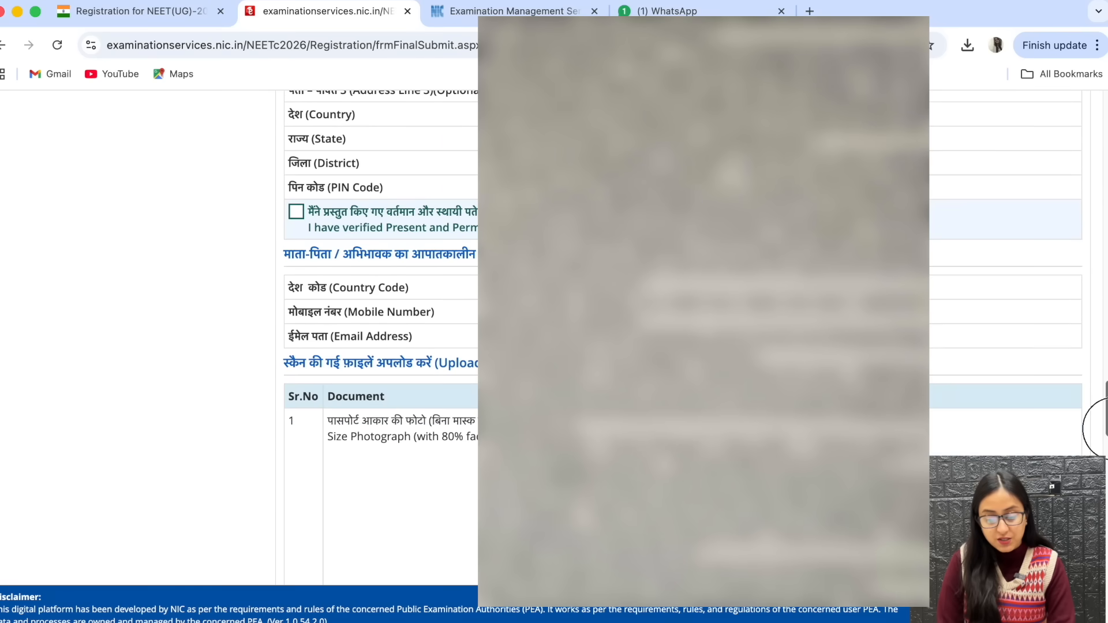
{"action": "left_click", "coordinate": [294, 213]}
{"action": "left_click", "coordinate": [687, 534]}
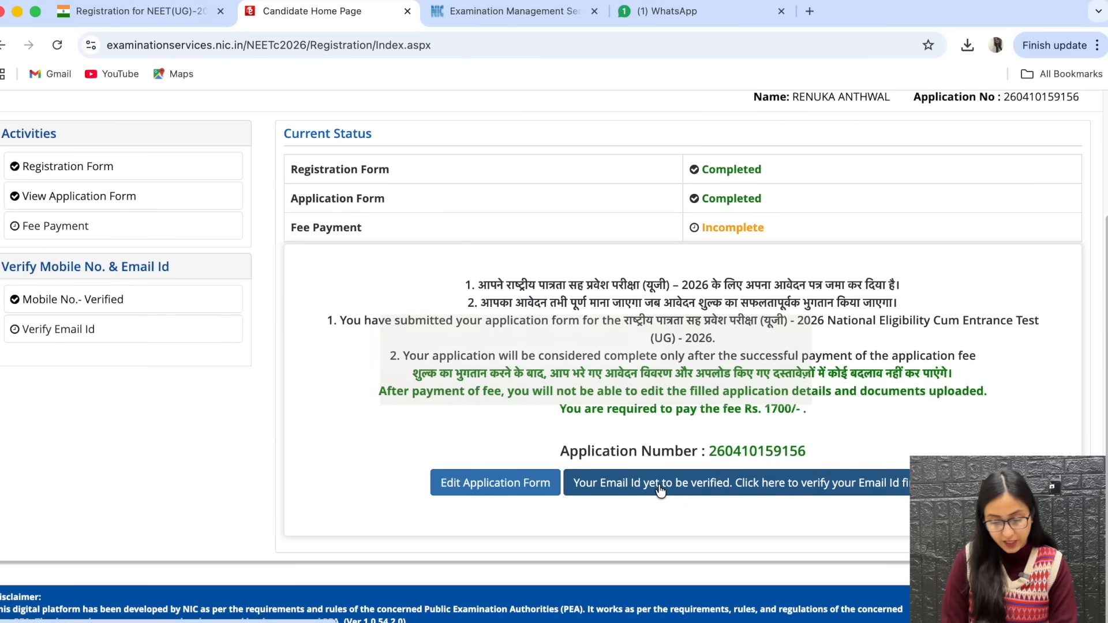
Step: Verify the registered e-mail by entering the CAPTCHA, requesting the OTP and submitting the one-time password
{"action": "left_click", "coordinate": [661, 490]}
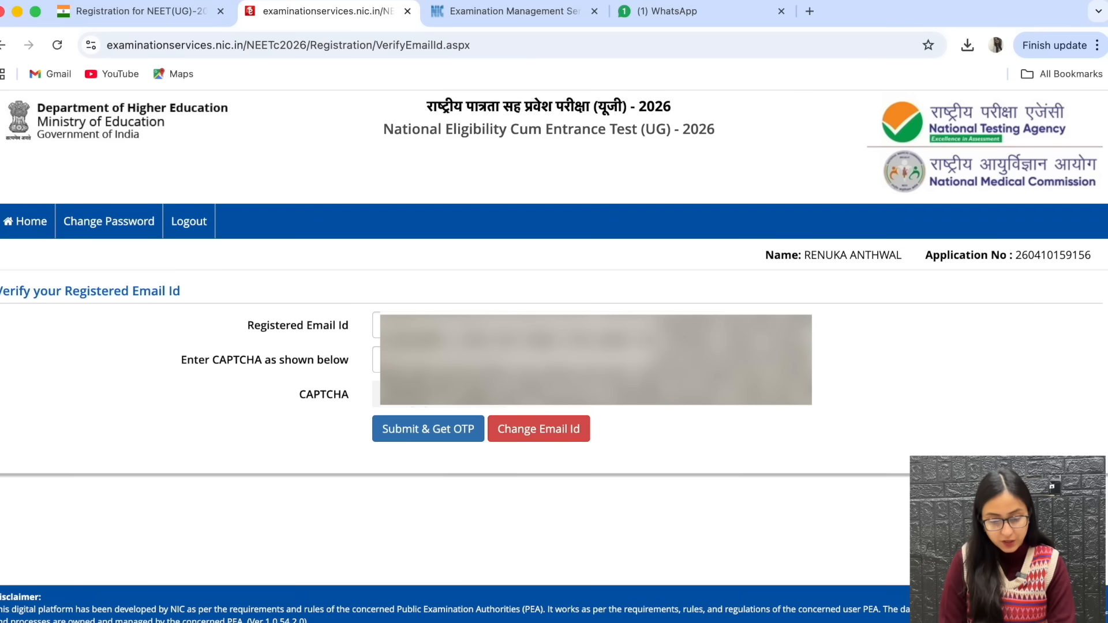
{"action": "left_click", "coordinate": [543, 360]}
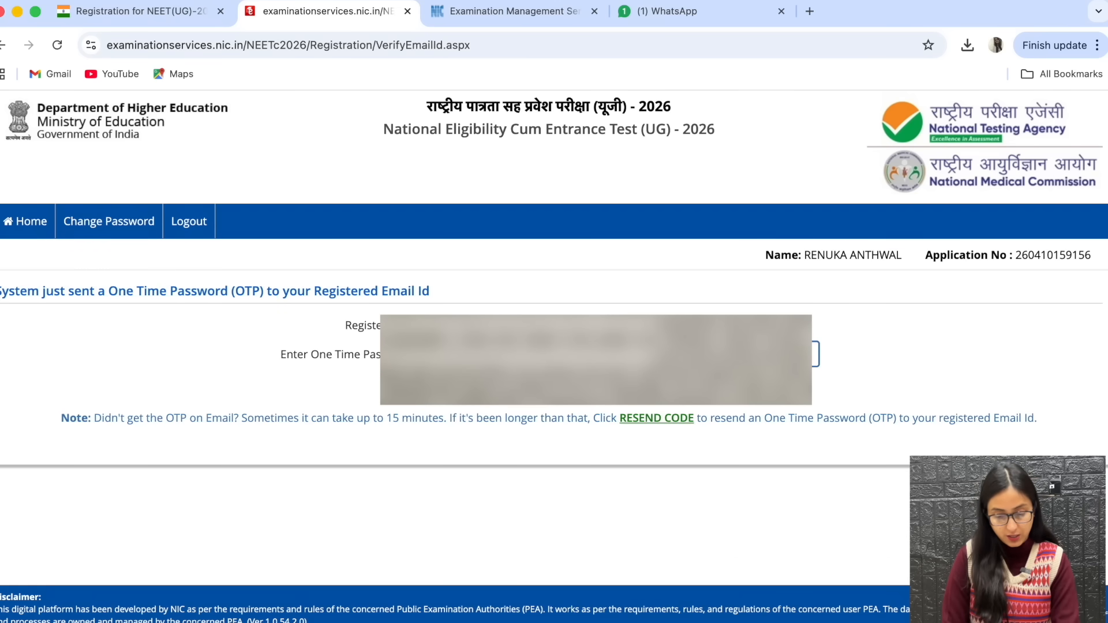
{"action": "left_click", "coordinate": [602, 379]}
{"action": "key", "text": "Return"}
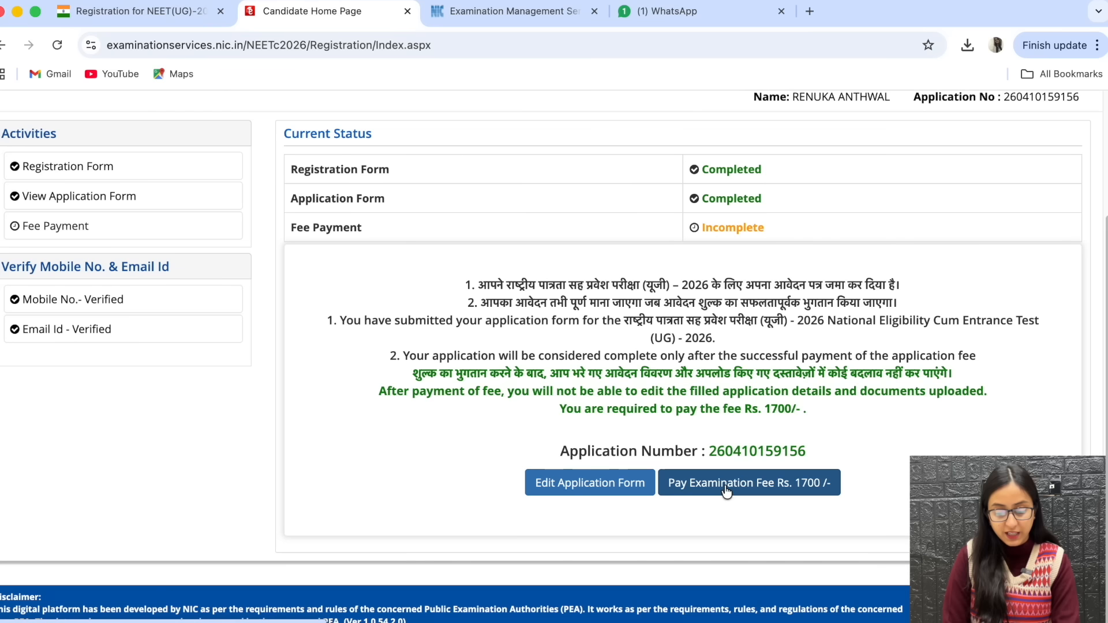
Step: Start the Rs. 1700 examination fee payment and select Online Payment as the mode
{"action": "left_click", "coordinate": [726, 489]}
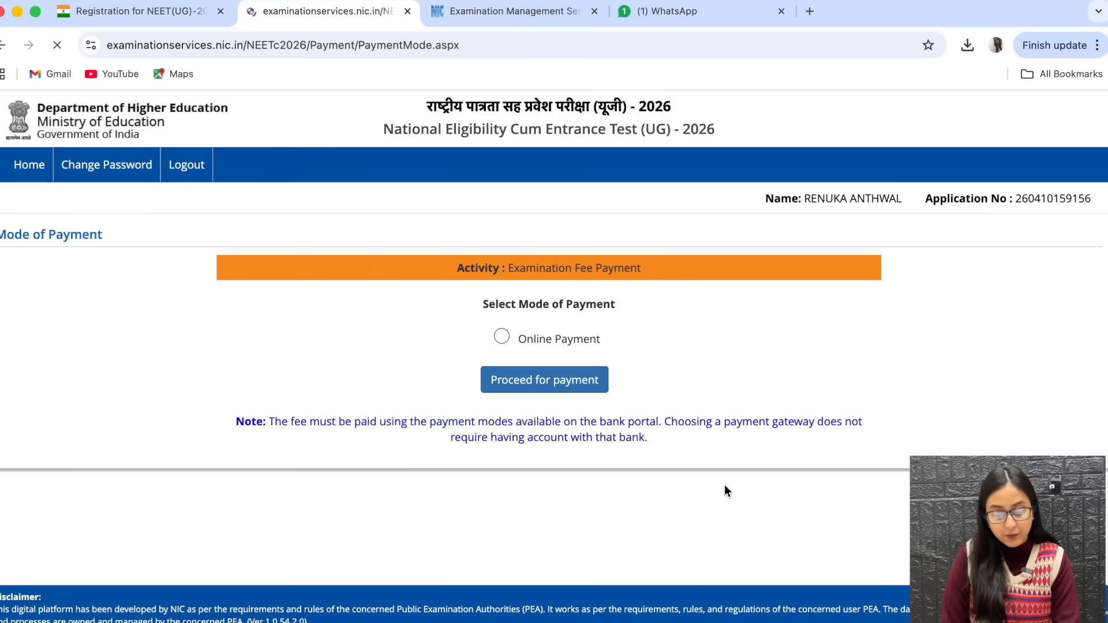
{"action": "left_click", "coordinate": [502, 394]}
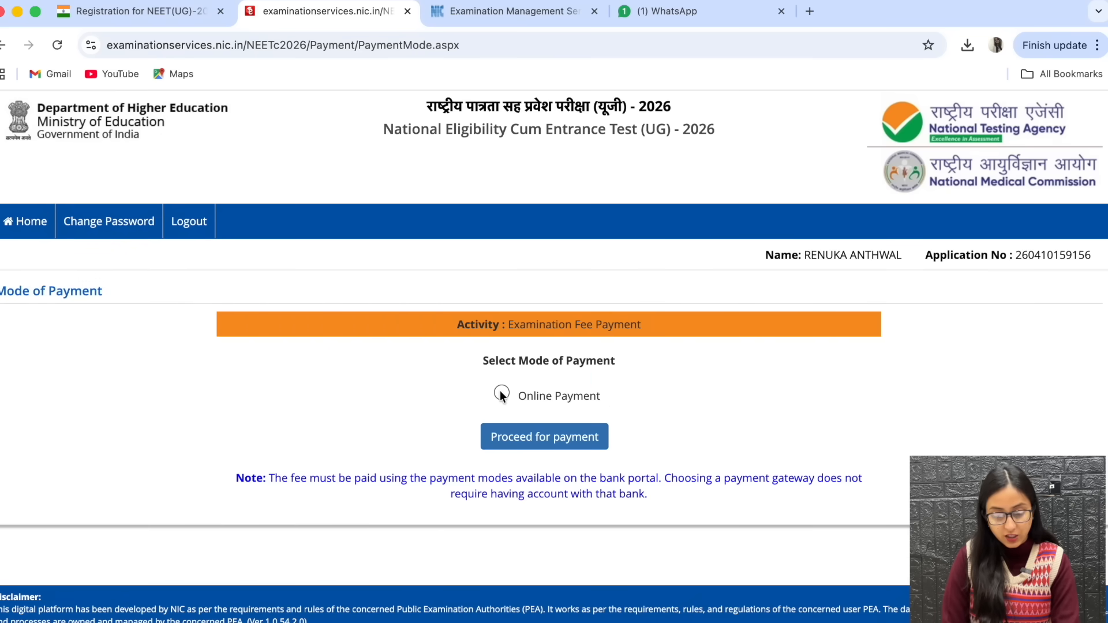